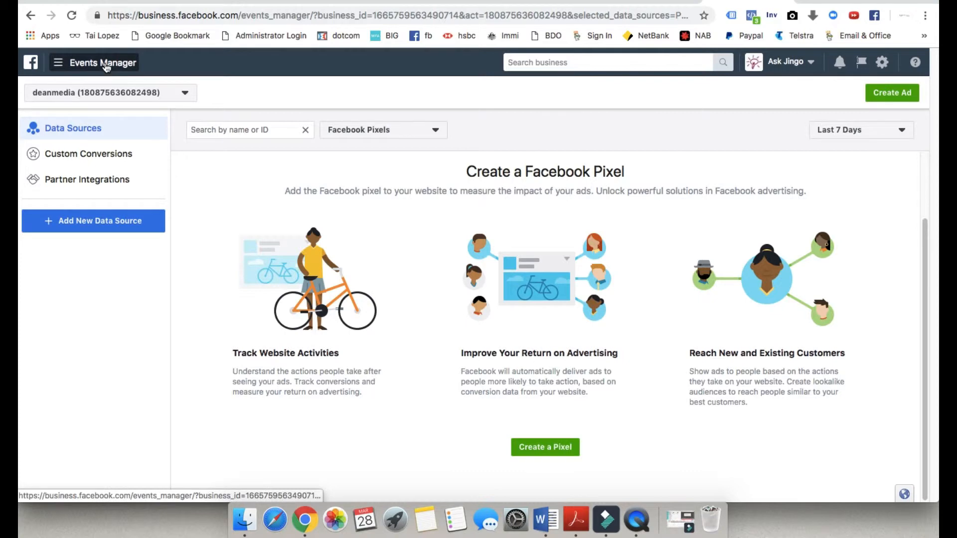
- Open the Pixels section of Events Manager and start creating a Facebook pixel
click(105, 66)
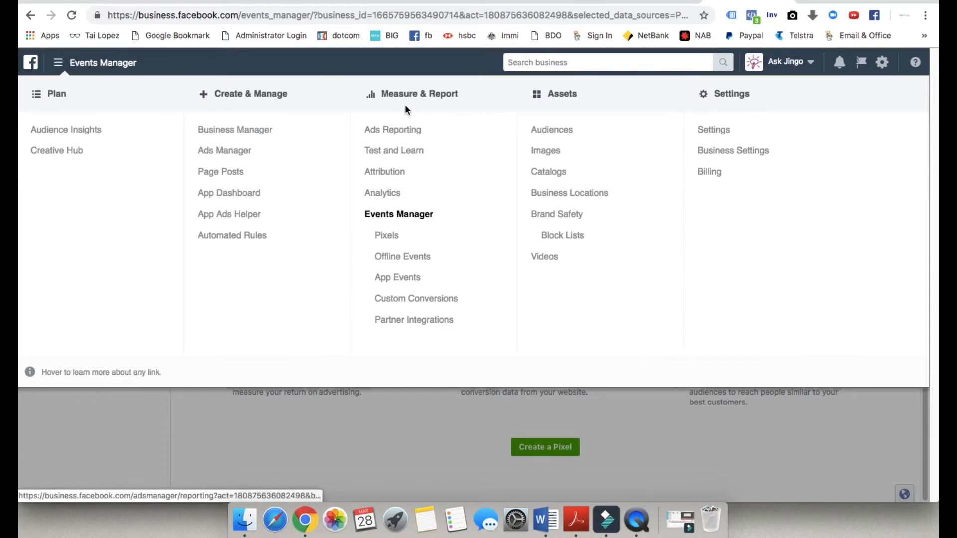
click(387, 236)
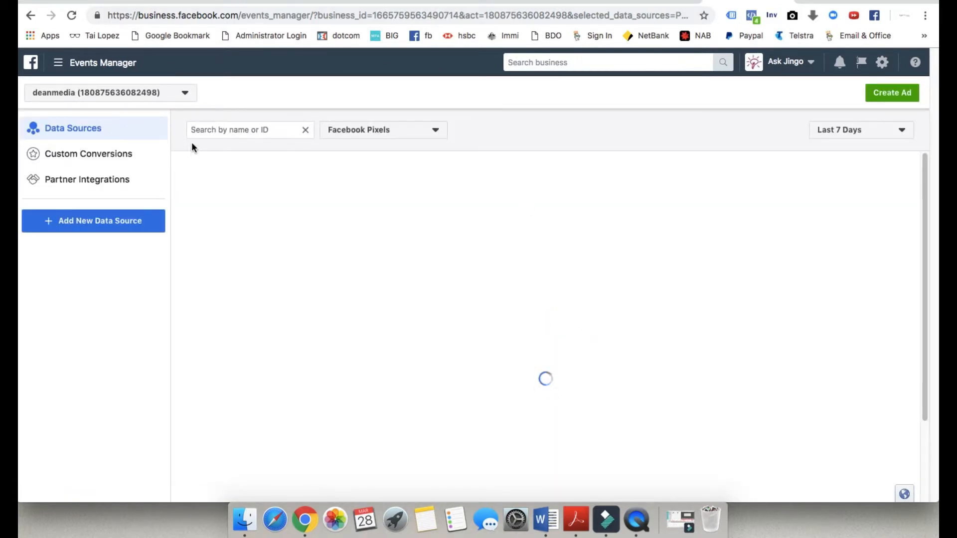
scroll(692, 226, down, 3)
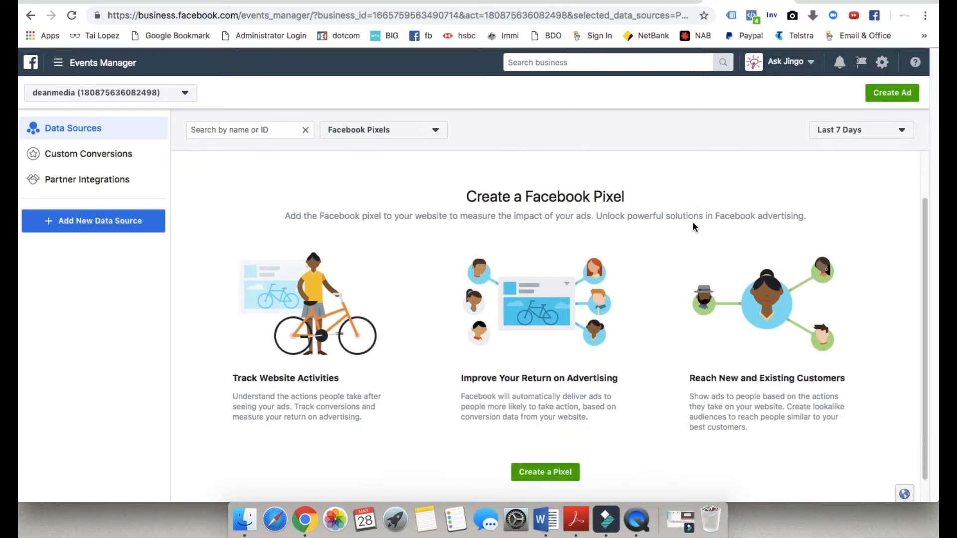
click(545, 447)
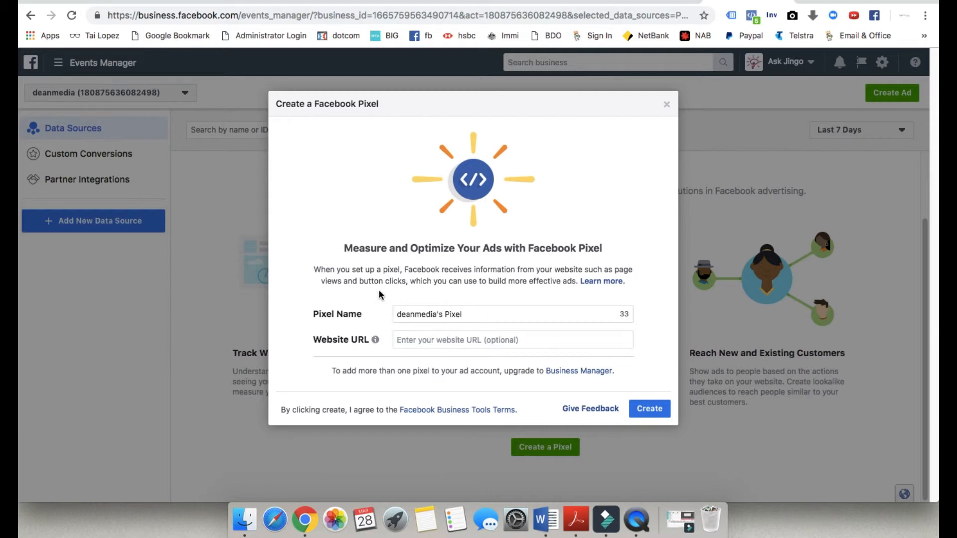
- Set the new pixel's website URL to mypacificparadiseqld.com and create the pixel with the suggested name
click(467, 341)
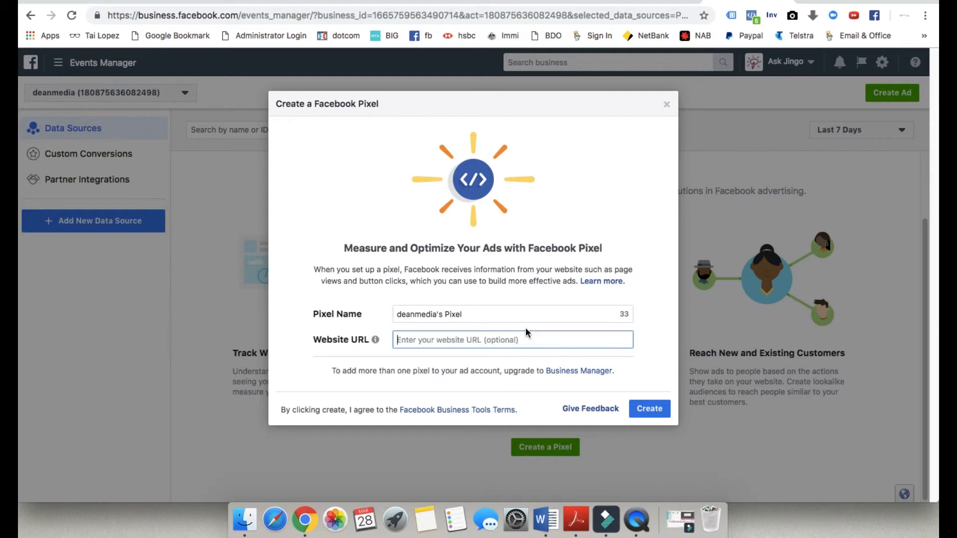
text(my)
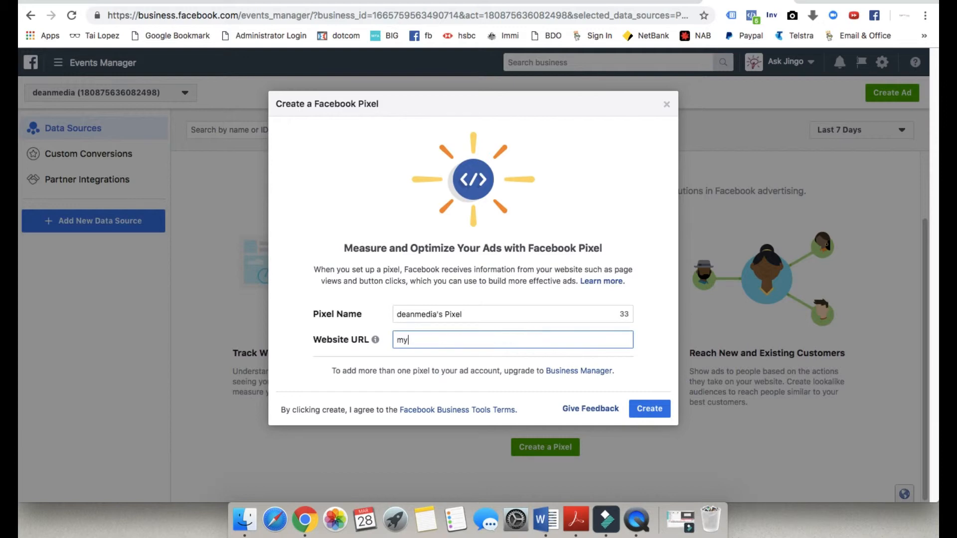
text(acific)
key(BackSpace)
key(BackSpace)
text(ypacificparadise)
text(qld.com)
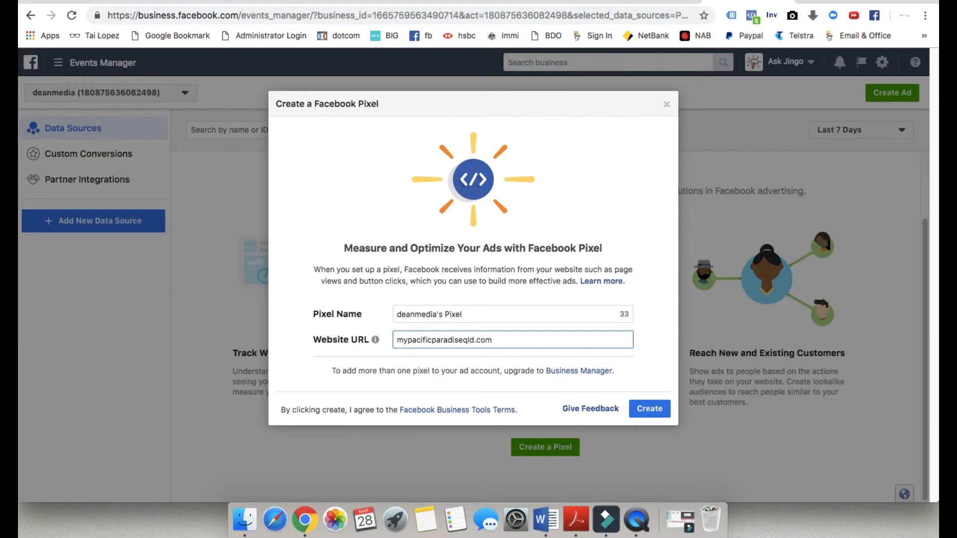
click(643, 407)
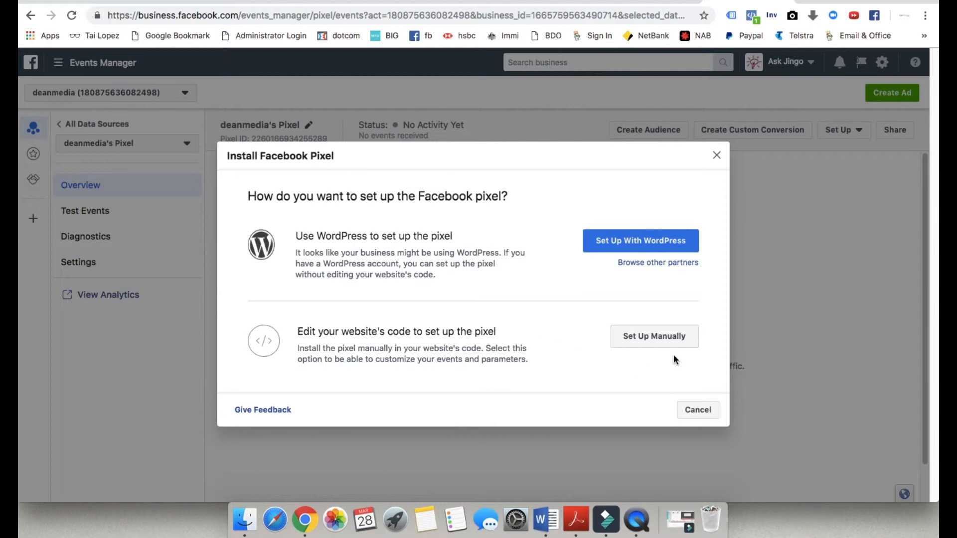
- Choose manual setup for the pixel and copy the entire Facebook pixel code to the clipboard
click(651, 343)
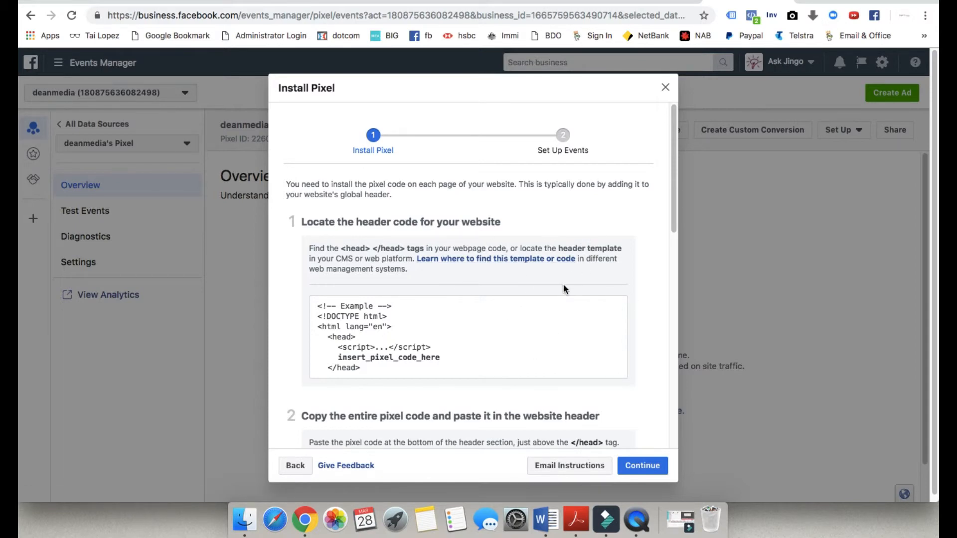
scroll(563, 289, down, 5)
scroll(564, 299, down, 3)
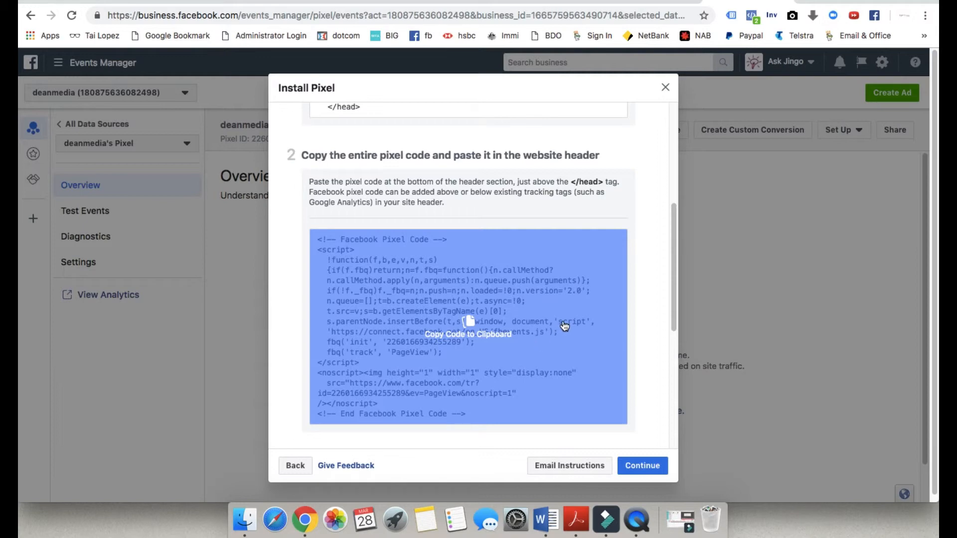
scroll(562, 325, down, 1)
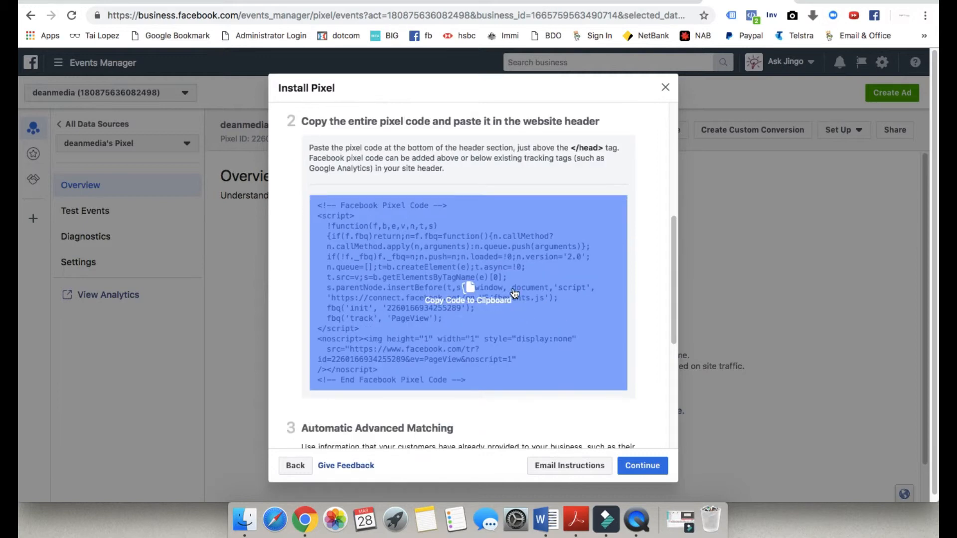
click(472, 291)
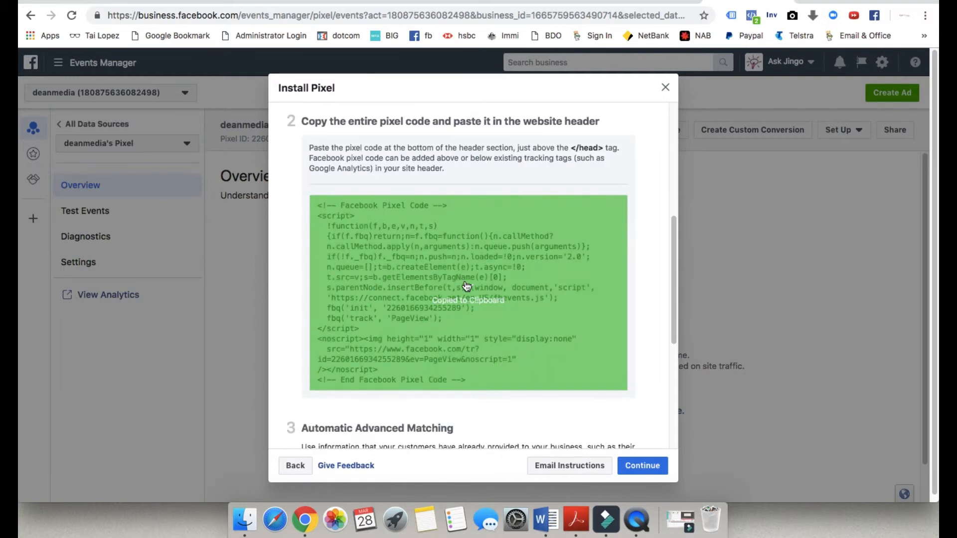
scroll(479, 294, down, 5)
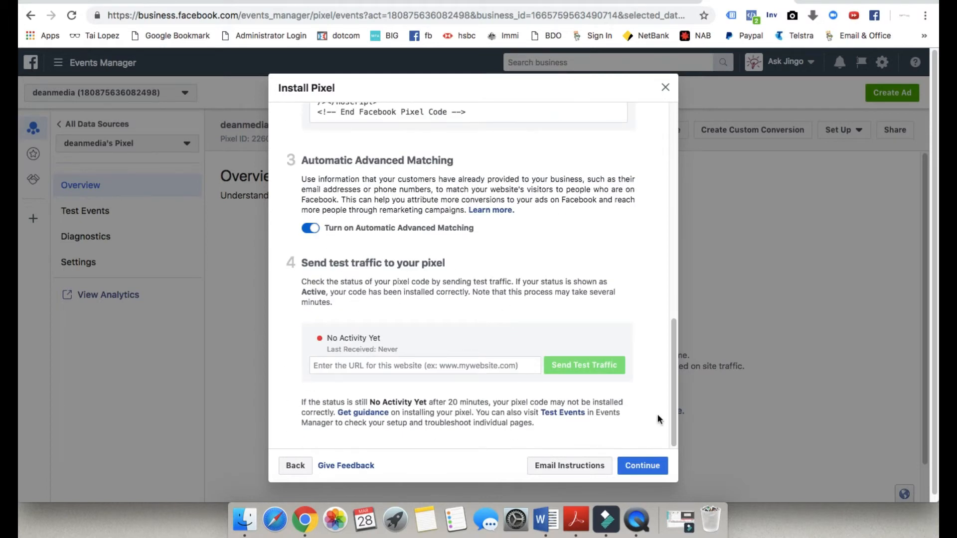
scroll(561, 271, down, 1)
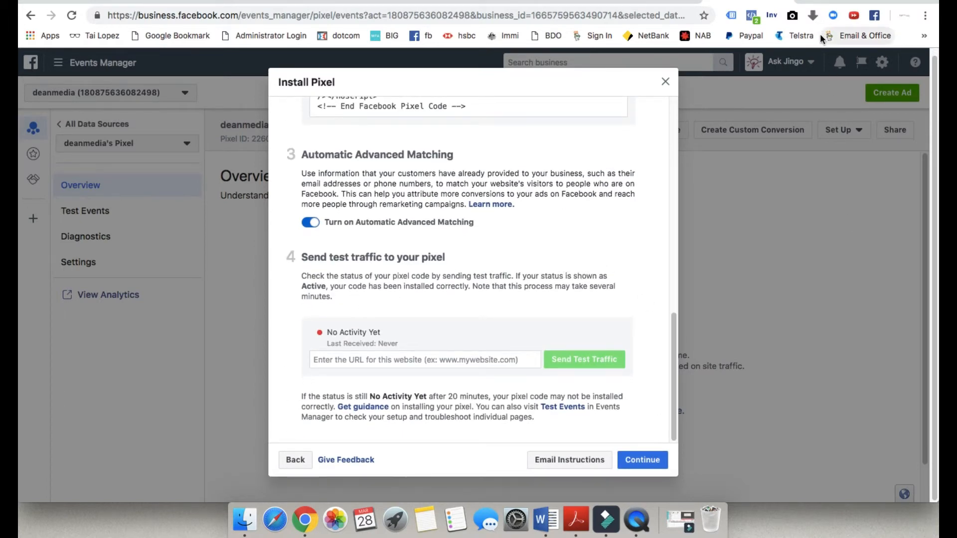
- Switch to the site's WordPress admin and open the page for adding new plugins
click(828, 2)
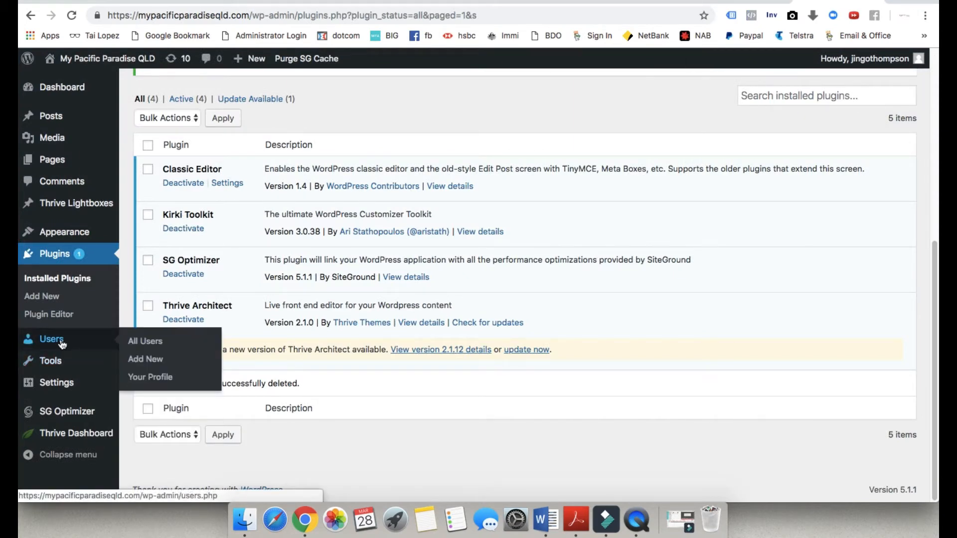
click(49, 299)
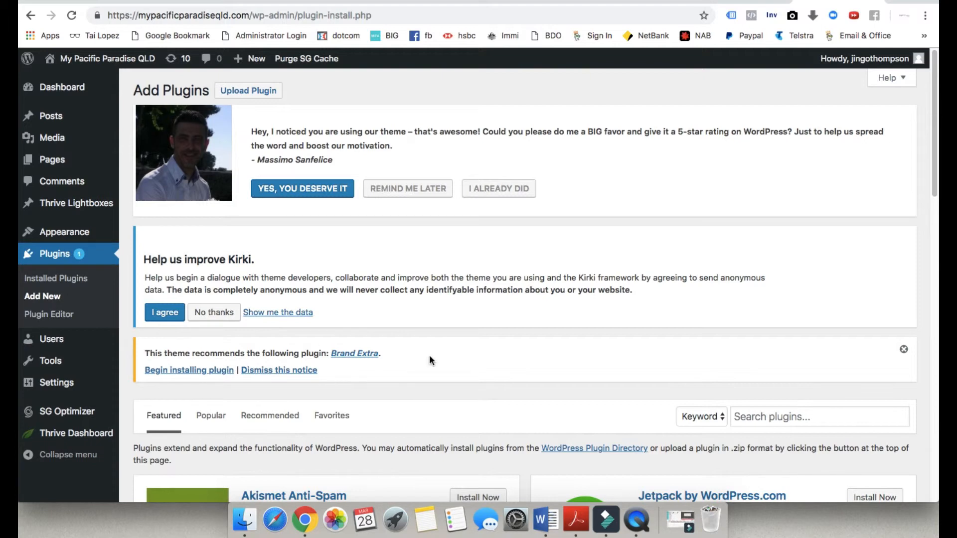
scroll(635, 306, down, 5)
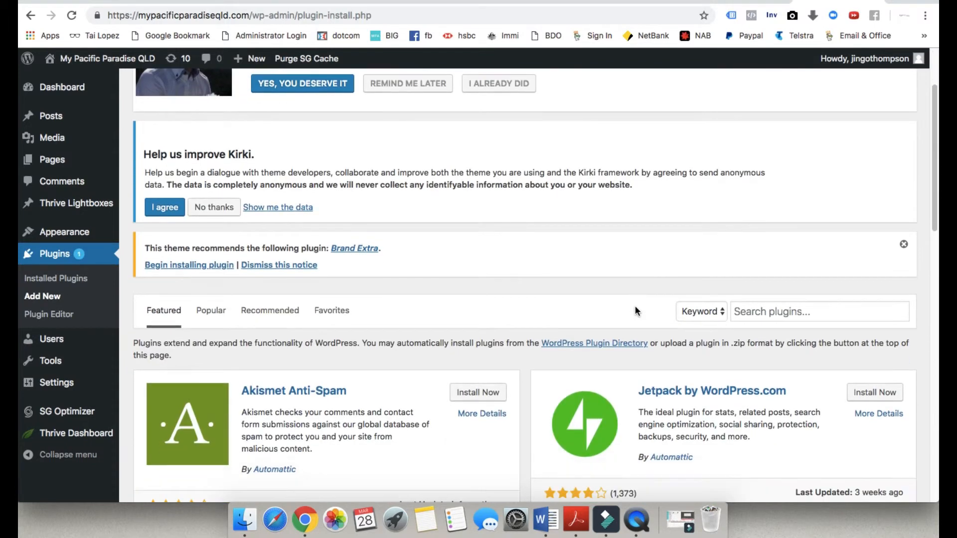
scroll(635, 307, down, 3)
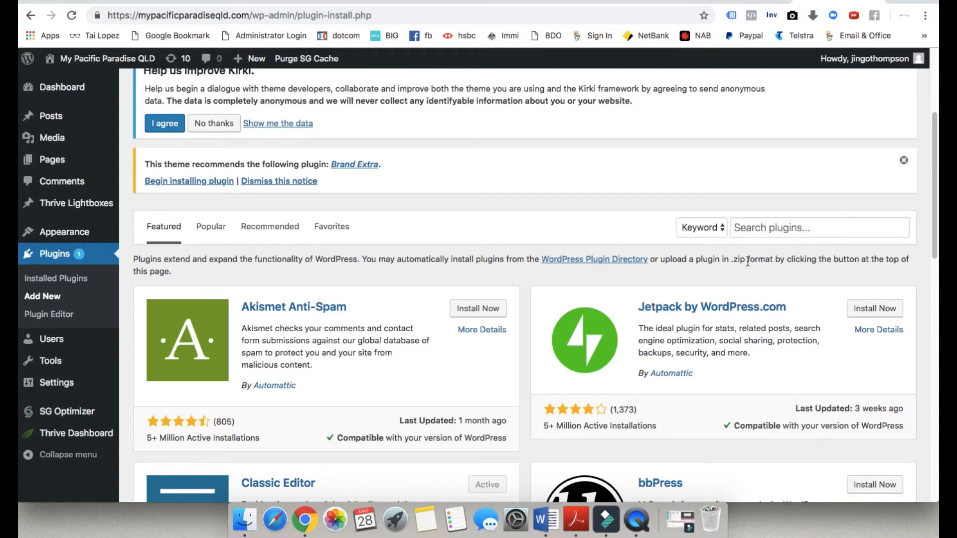
- Search the plugin directory for "tracking code" and look through the results
click(753, 228)
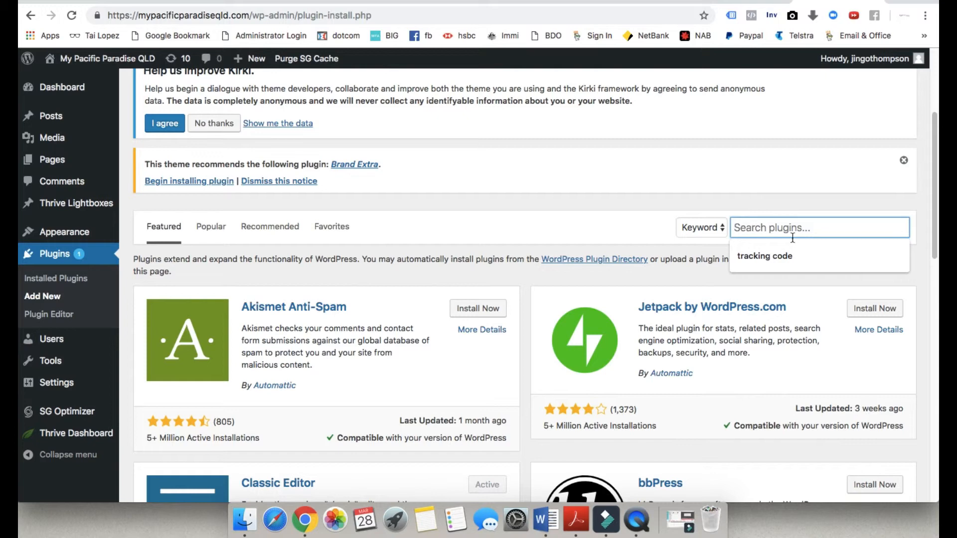
click(773, 255)
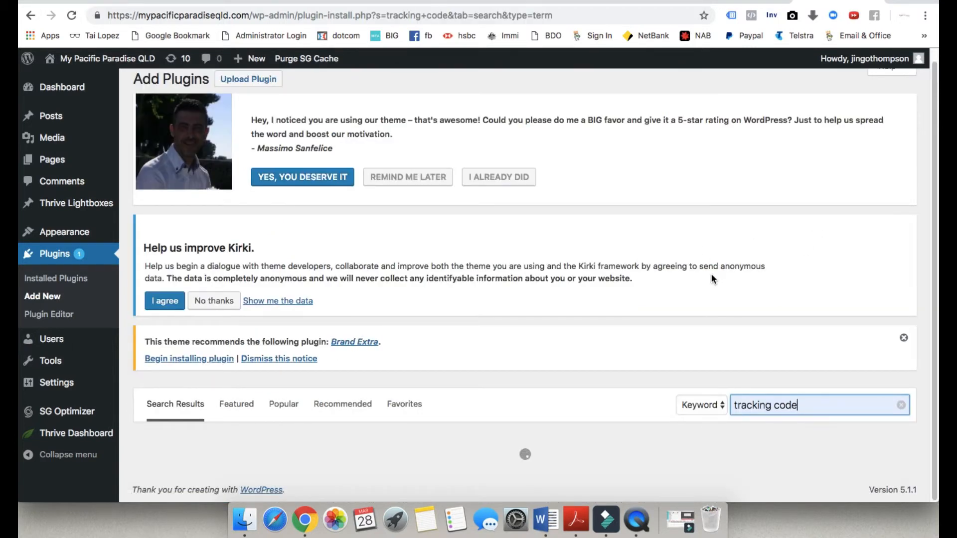
scroll(588, 394, down, 5)
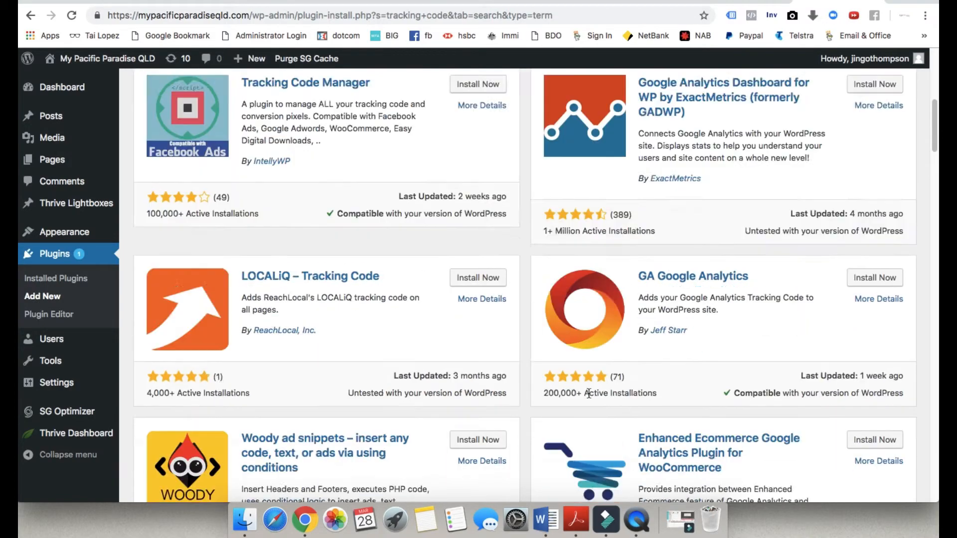
scroll(588, 394, down, 20)
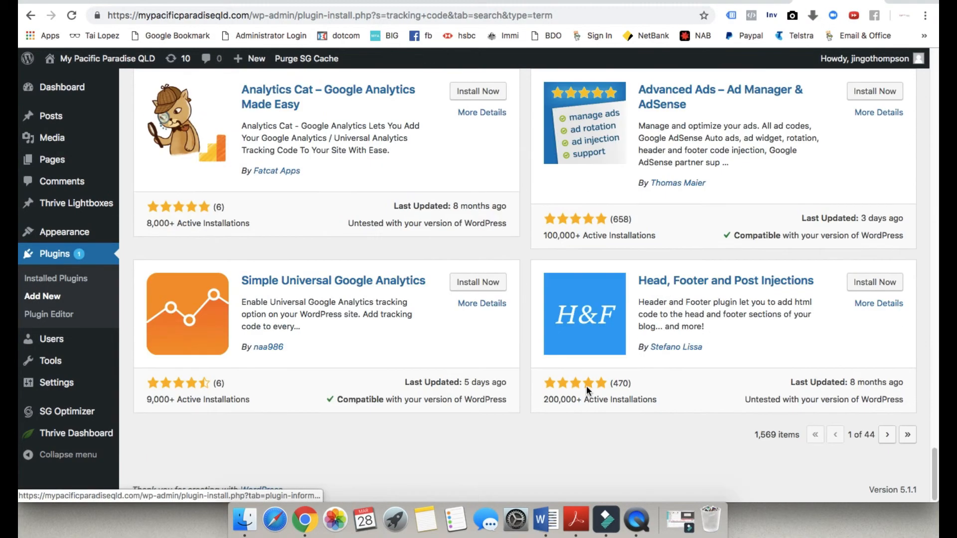
scroll(586, 385, up, 20)
scroll(802, 397, down, 1)
- Replace the plugin search term with the first name of the Tracking Code plugin's author
drag(804, 380, 732, 381)
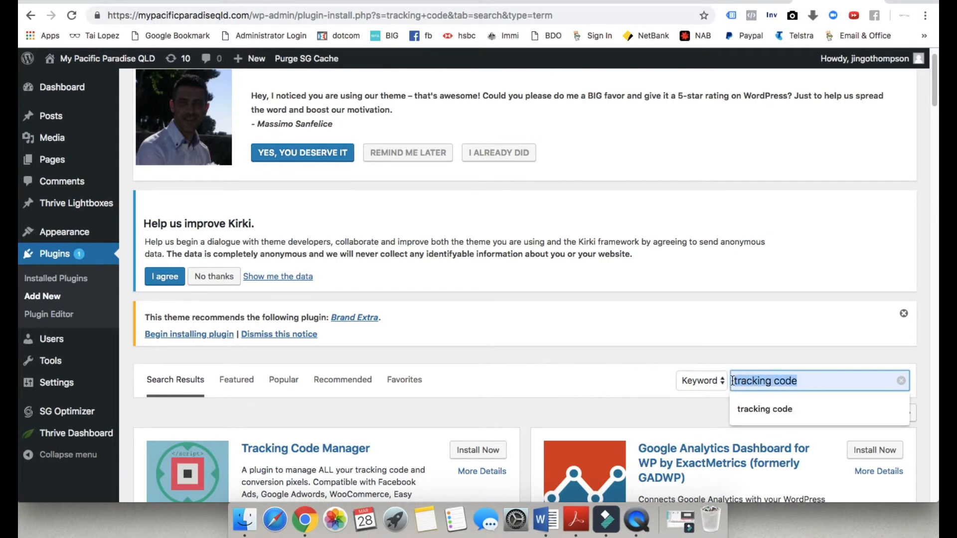
text(khaled)
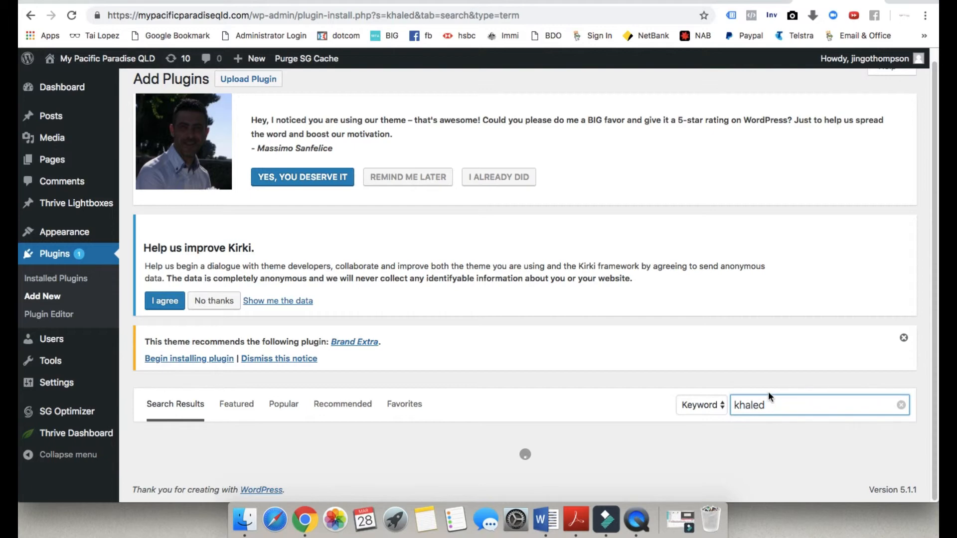
scroll(773, 384, down, 1)
scroll(717, 358, down, 5)
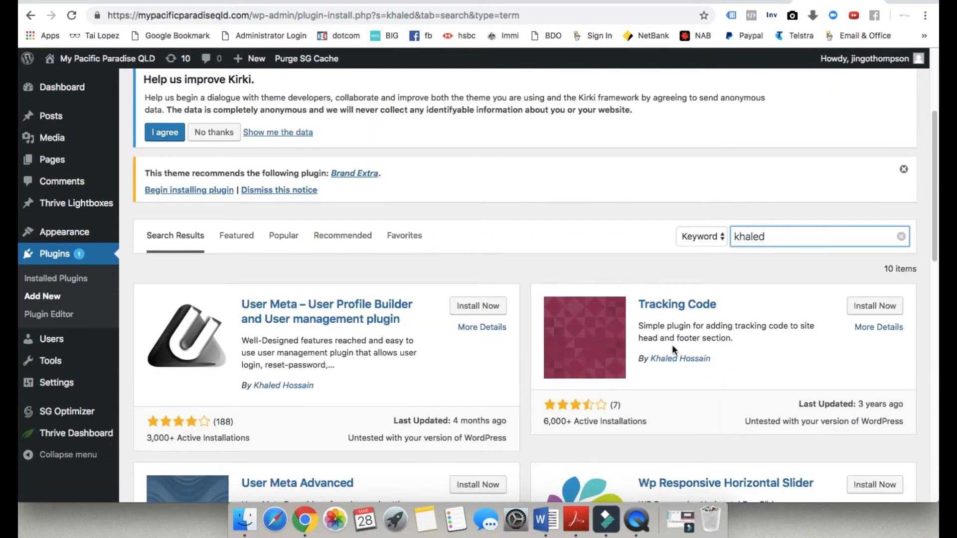
- Install and activate the Tracking Code plugin that adds code to the site's head and footer sections
click(873, 312)
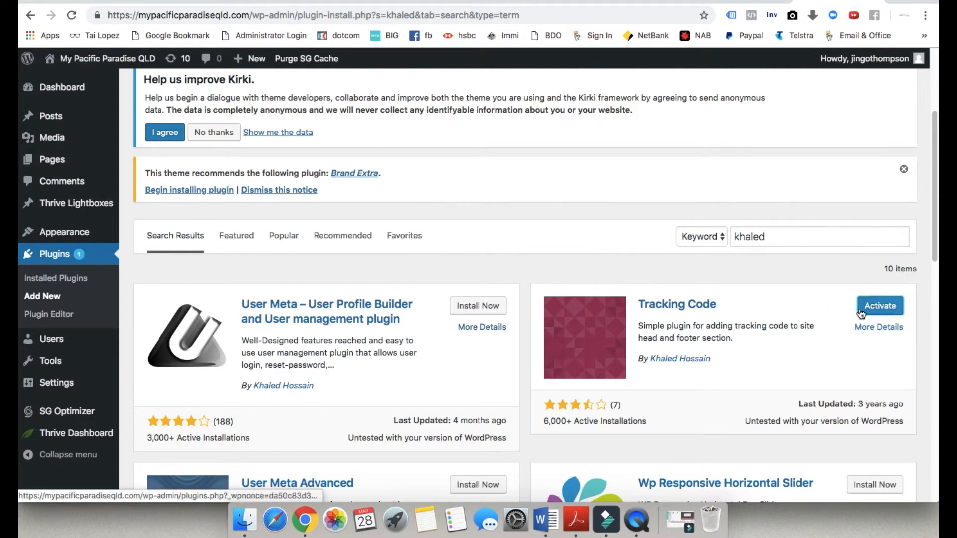
click(881, 308)
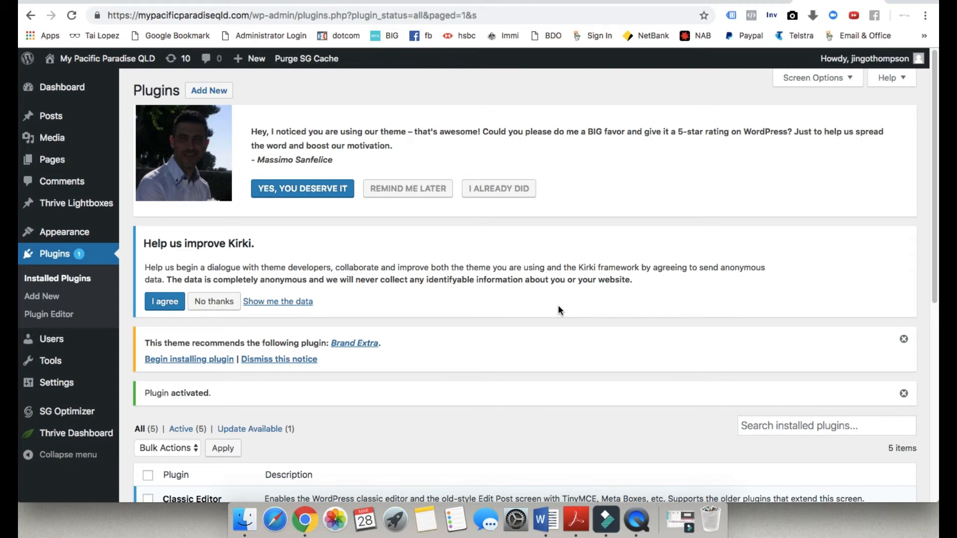
scroll(558, 305, down, 1)
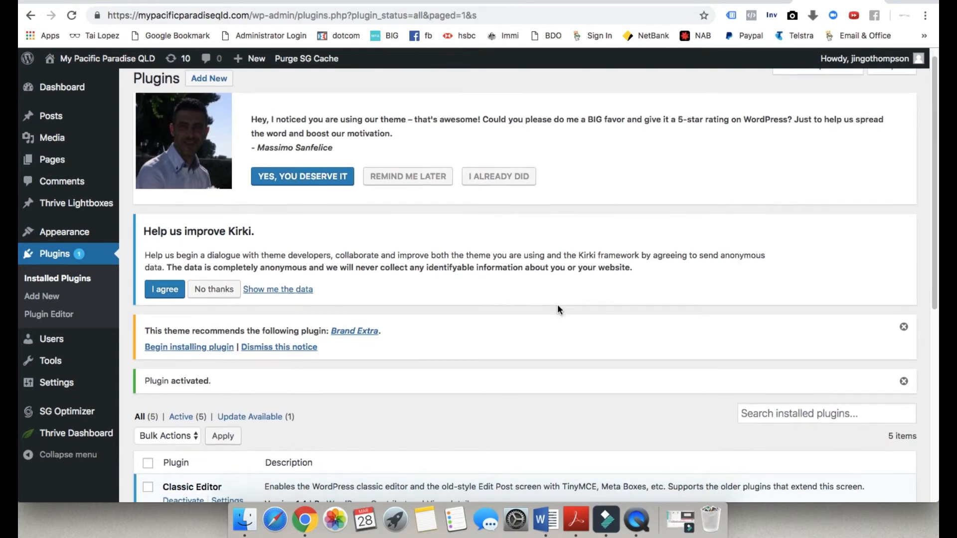
scroll(207, 304, down, 5)
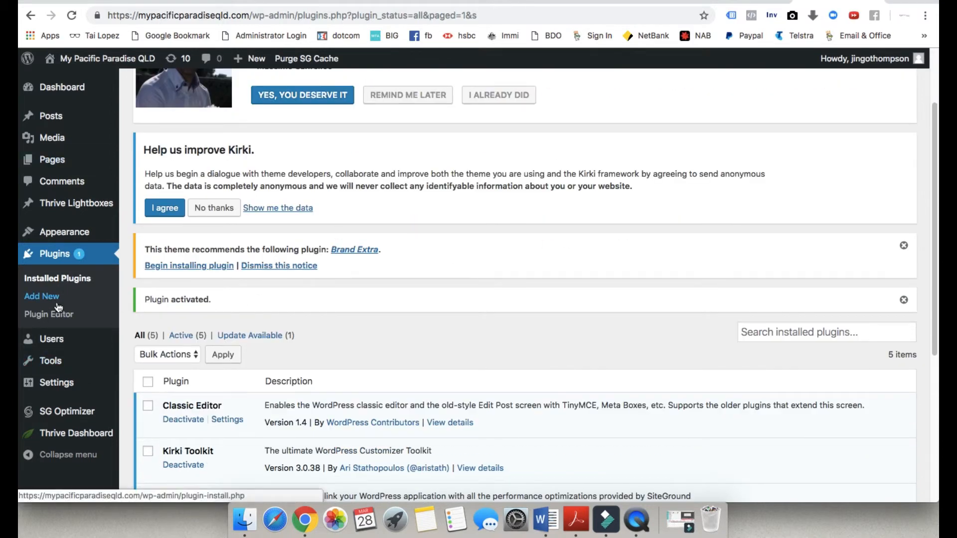
- Open the Tracking Code plugin's settings and delete all existing pixel code from the HTML head field
mouse_move(55, 383)
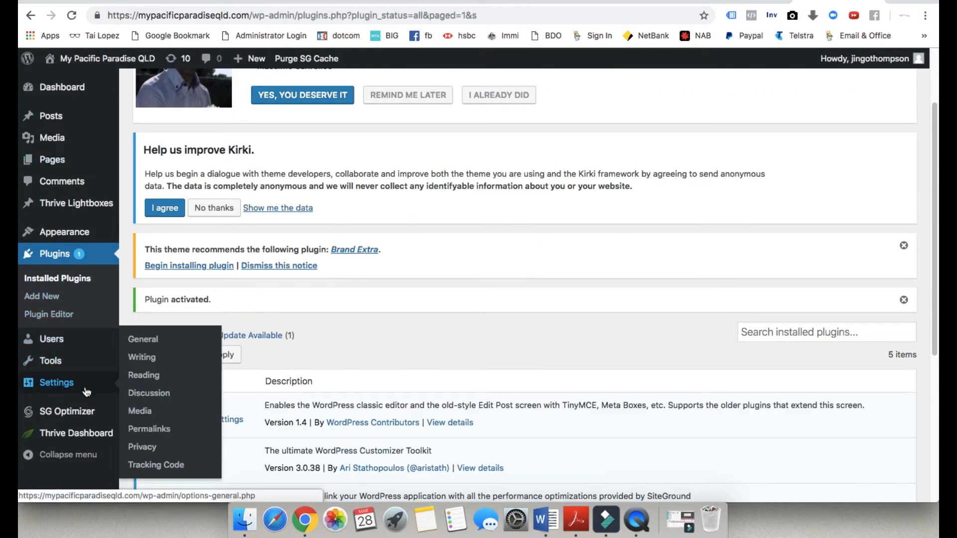
click(158, 467)
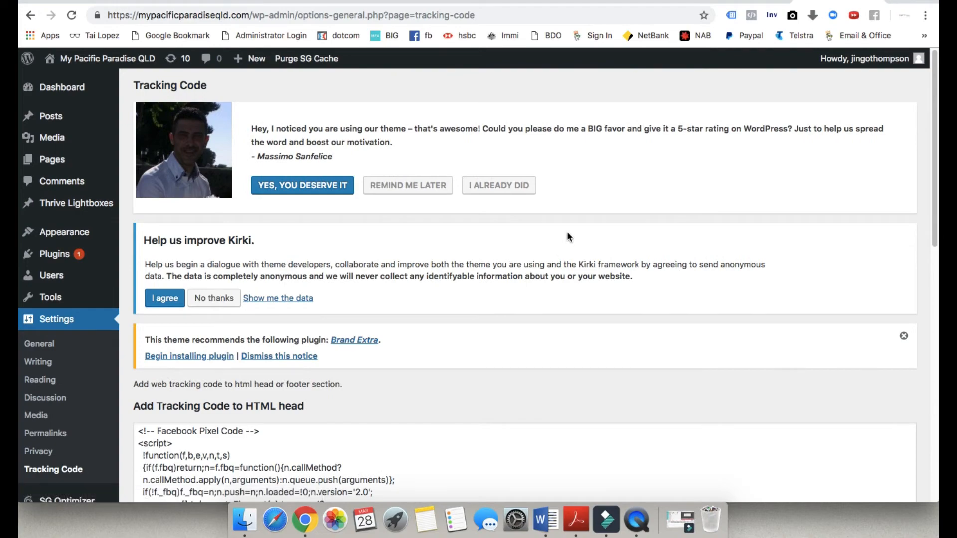
scroll(567, 230, down, 10)
scroll(561, 231, up, 2)
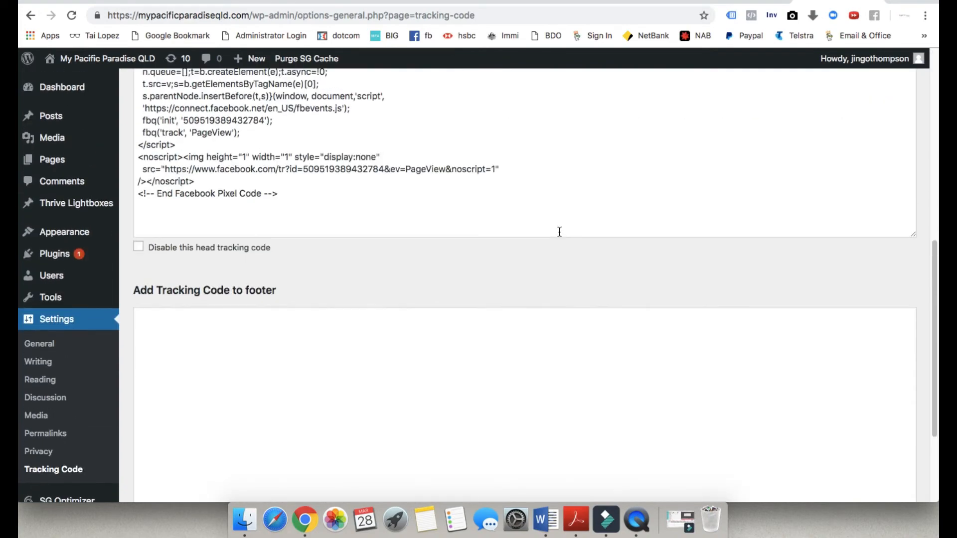
scroll(406, 223, up, 4)
drag(208, 396, 131, 187)
key(BackSpace)
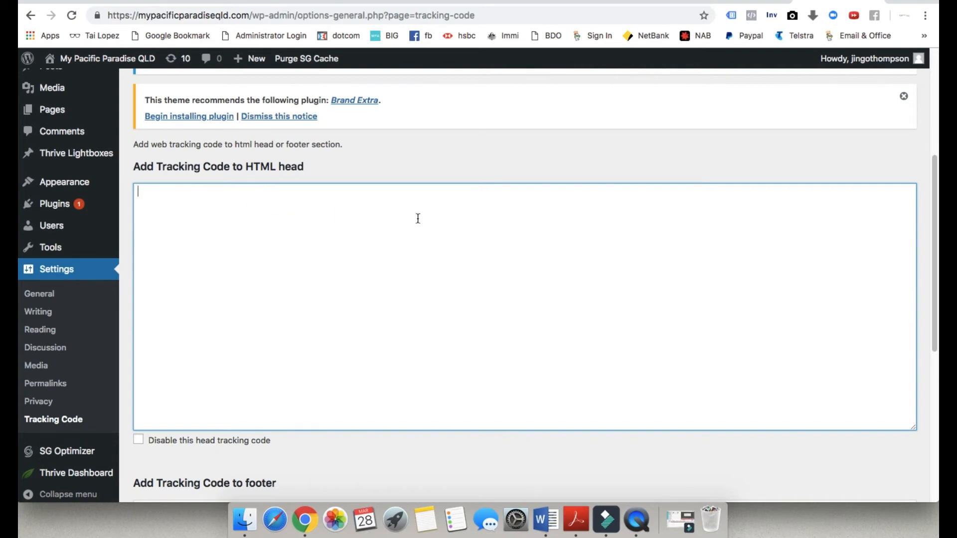
scroll(197, 306, down, 7)
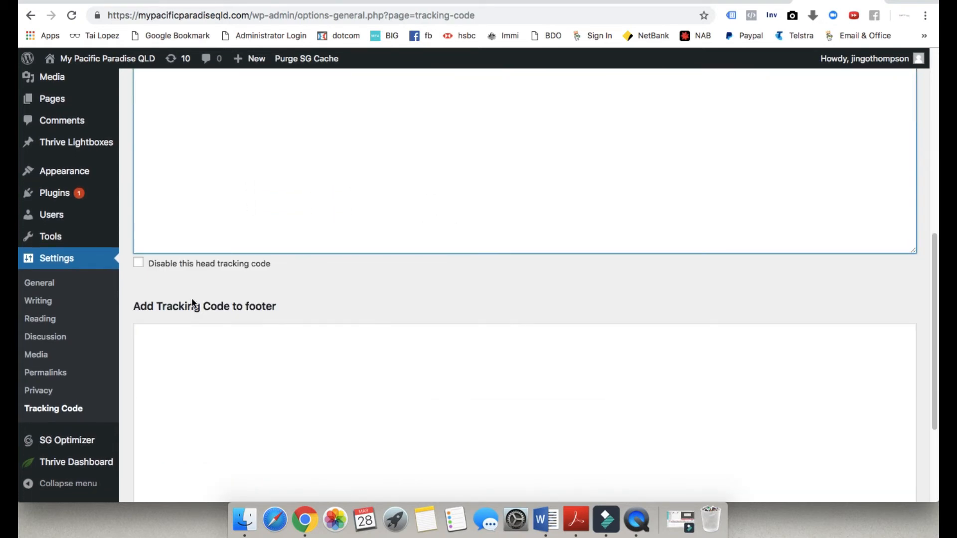
scroll(464, 331, up, 7)
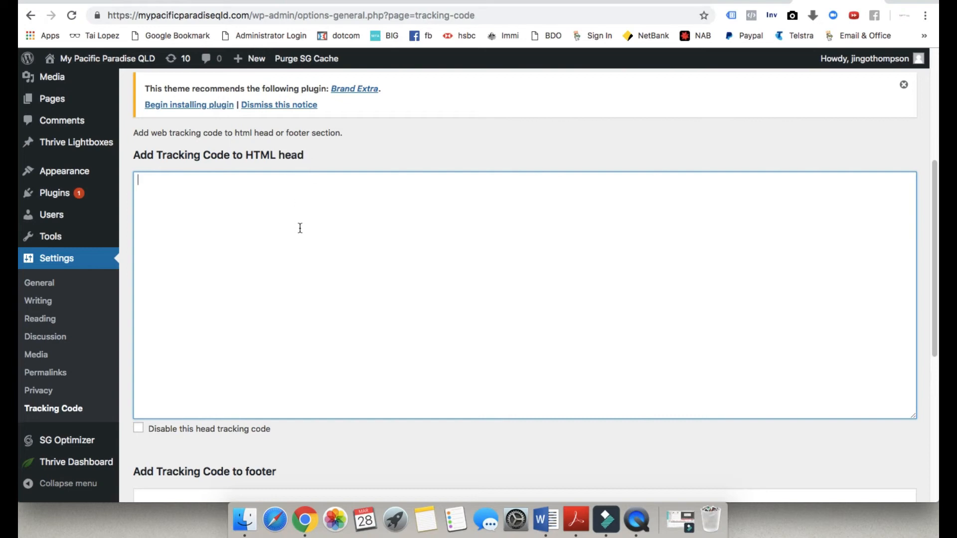
- Switch to the Install Pixel dialog in Facebook Events Manager and copy the full pixel code to the clipboard
scroll(300, 228, down, 2)
scroll(301, 222, up, 1)
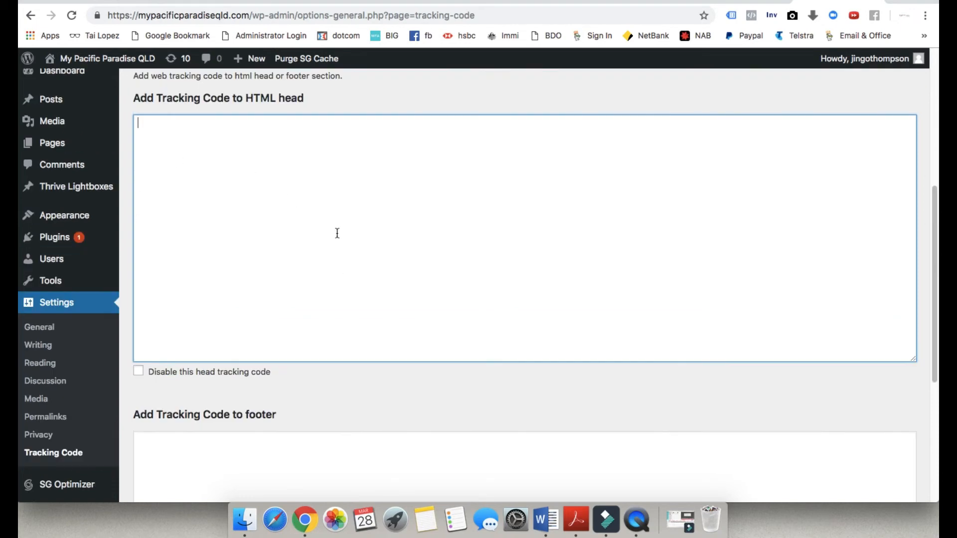
scroll(310, 190, down, 5)
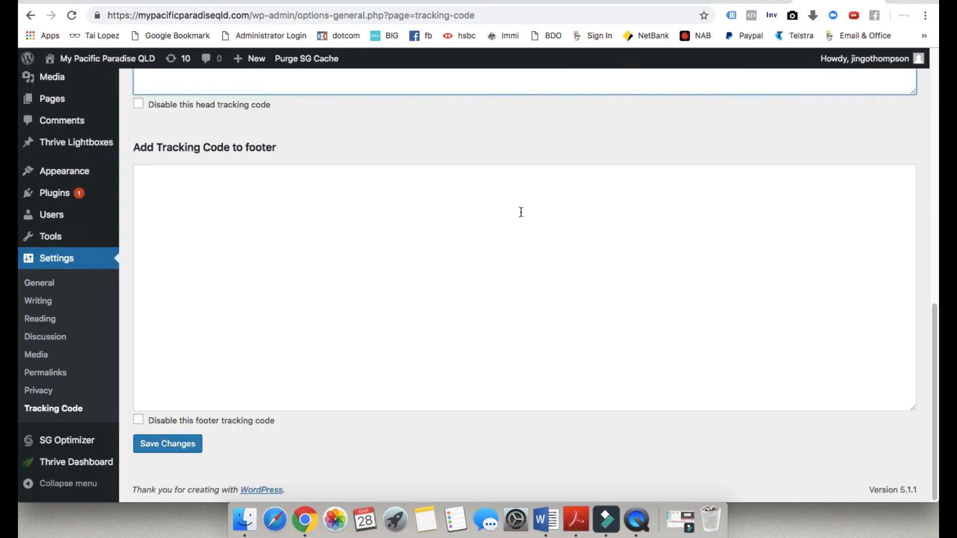
scroll(409, 294, up, 3)
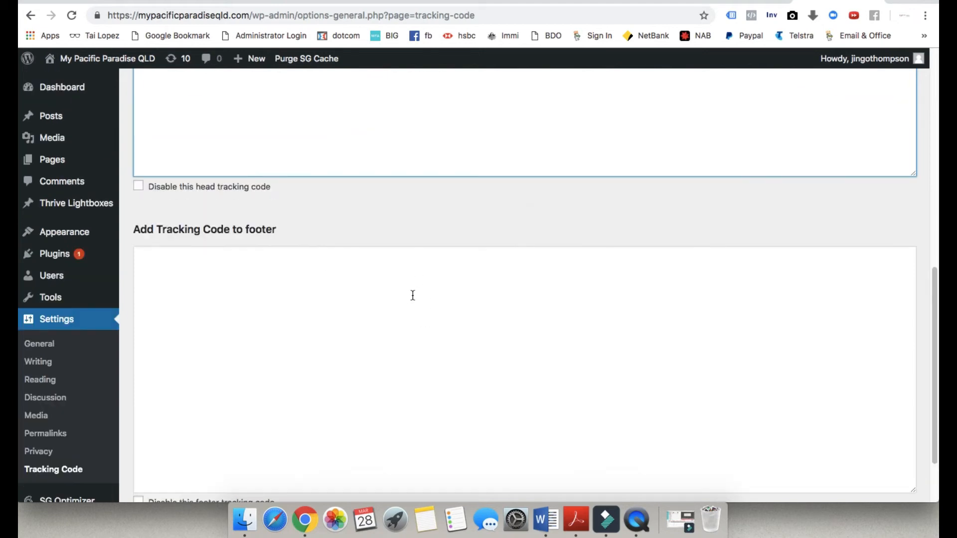
click(768, 1)
scroll(514, 238, up, 3)
scroll(515, 244, up, 3)
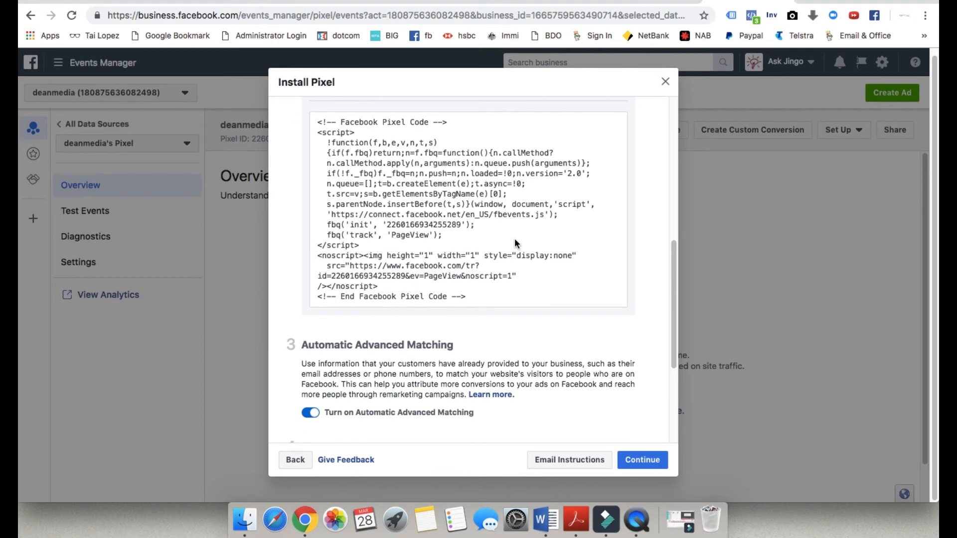
scroll(514, 240, up, 1)
click(490, 265)
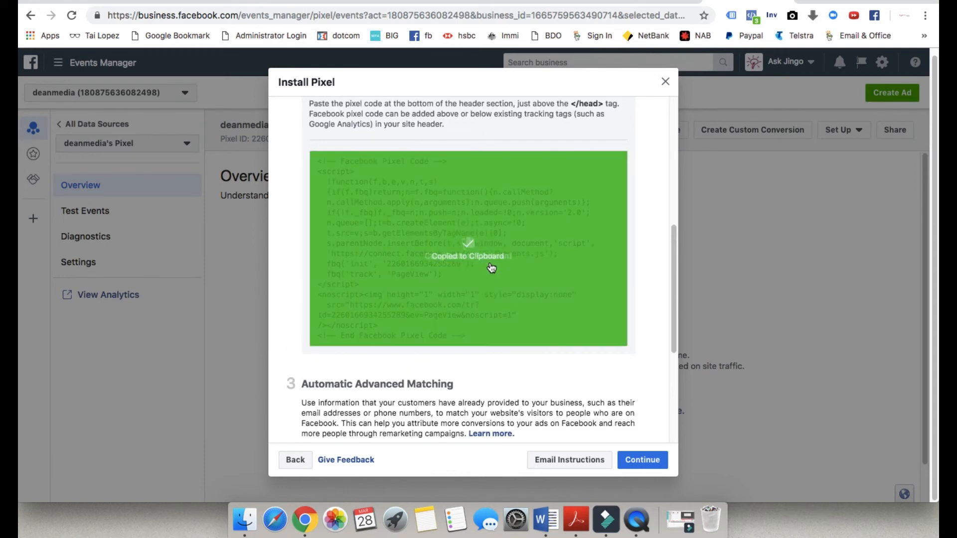
- Paste the copied Facebook pixel code into the WordPress plugin's HTML head tracking code field and save the changes
click(823, 1)
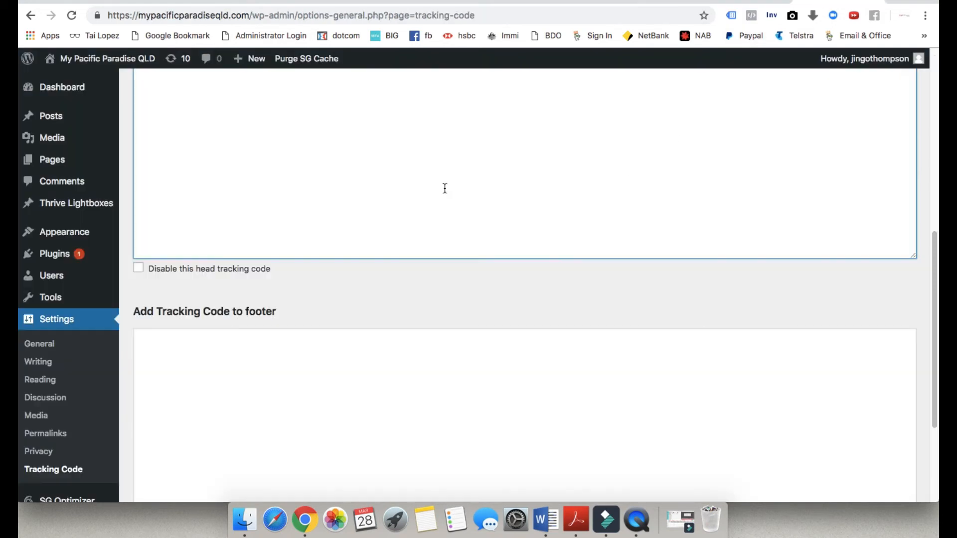
scroll(397, 195, up, 3)
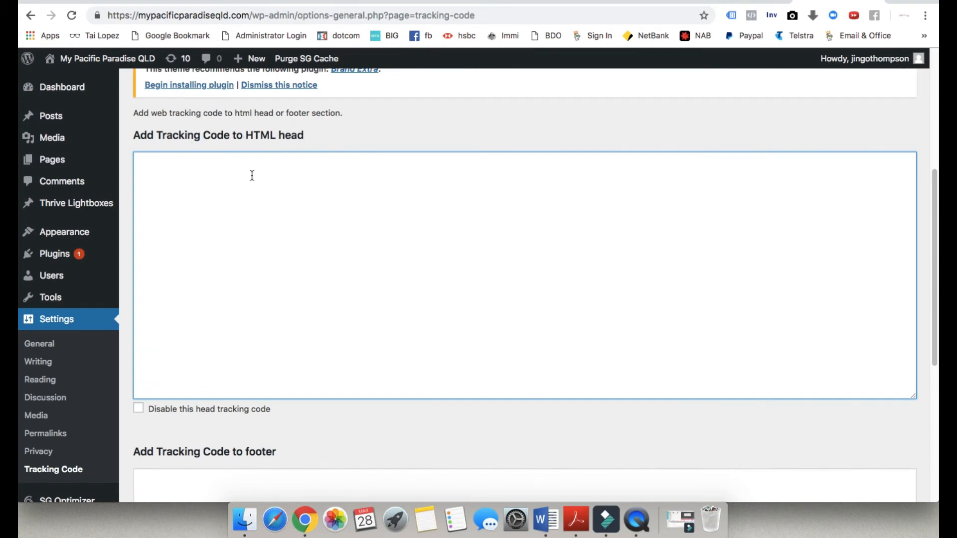
key(super+v)
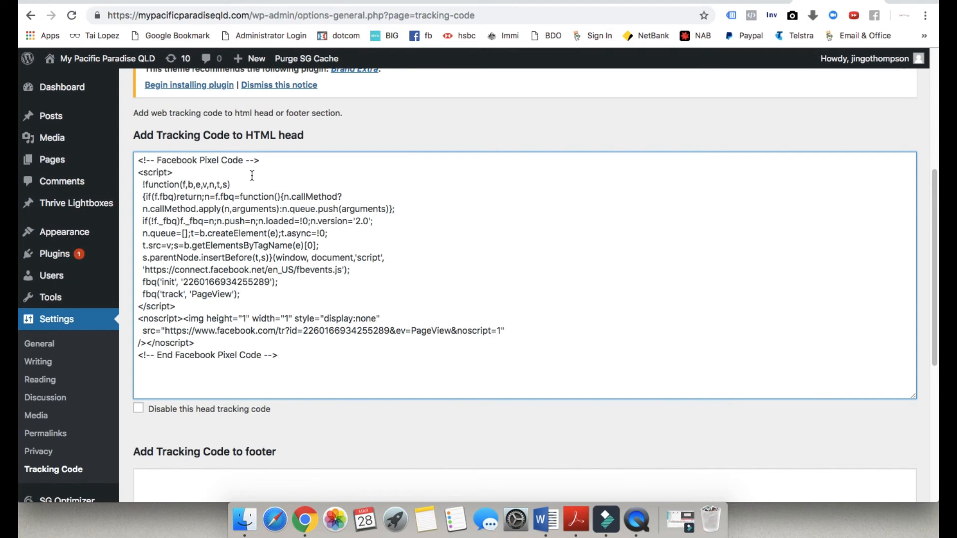
scroll(599, 356, down, 6)
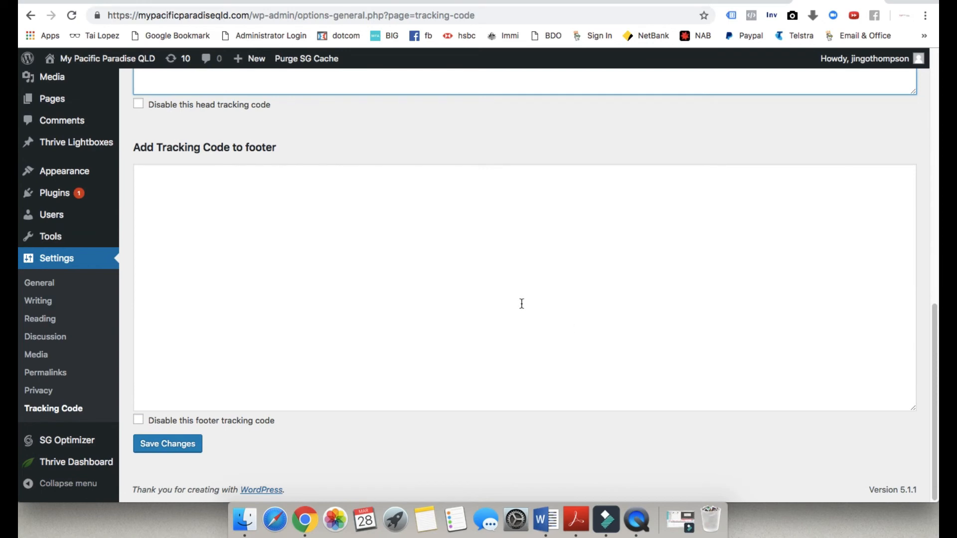
scroll(429, 262, up, 3)
scroll(428, 258, up, 3)
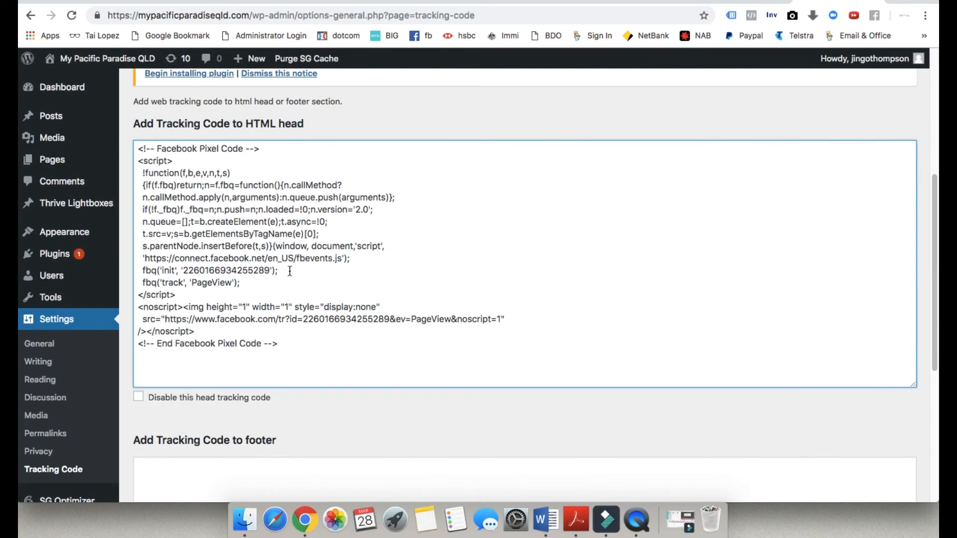
scroll(338, 261, down, 5)
click(189, 444)
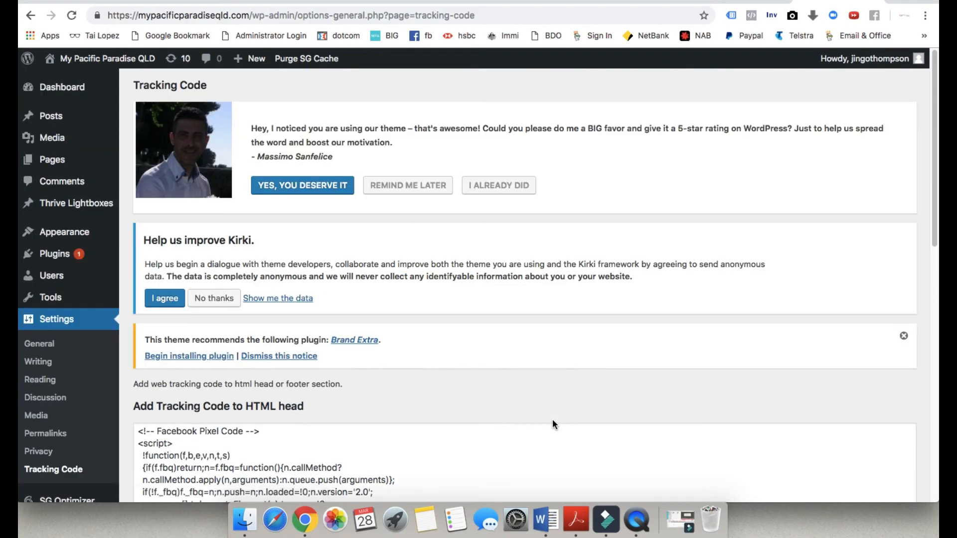
- Log out of the WordPress admin account
scroll(498, 384, down, 4)
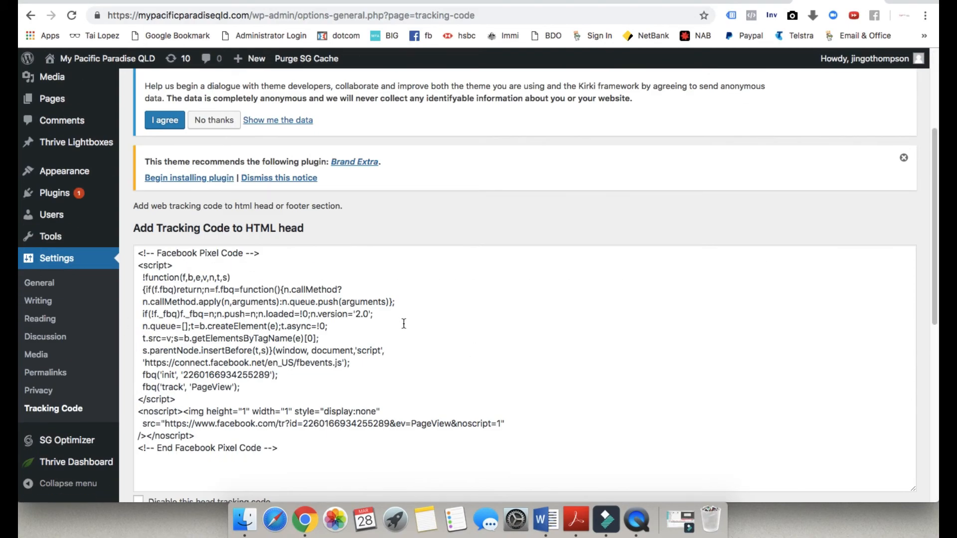
scroll(407, 337, down, 6)
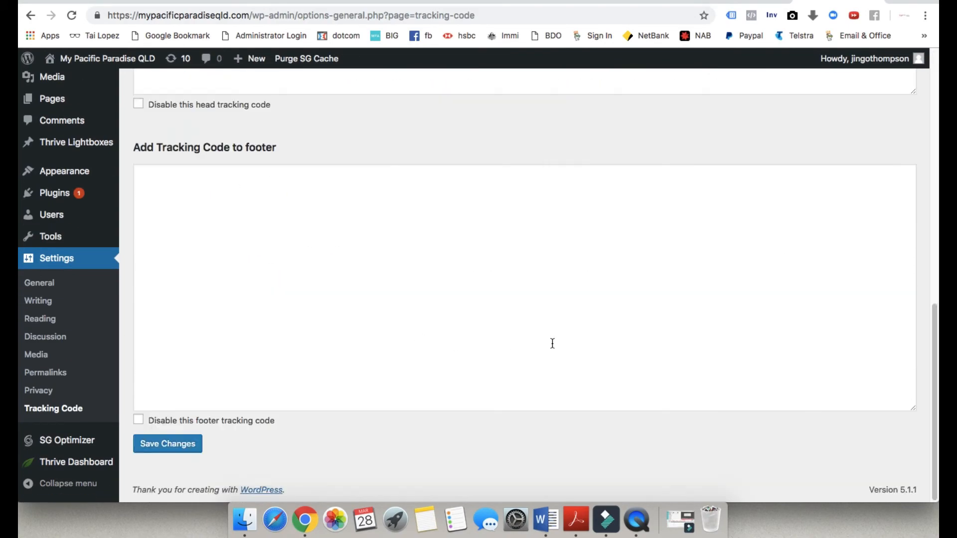
scroll(553, 343, up, 2)
scroll(552, 343, up, 2)
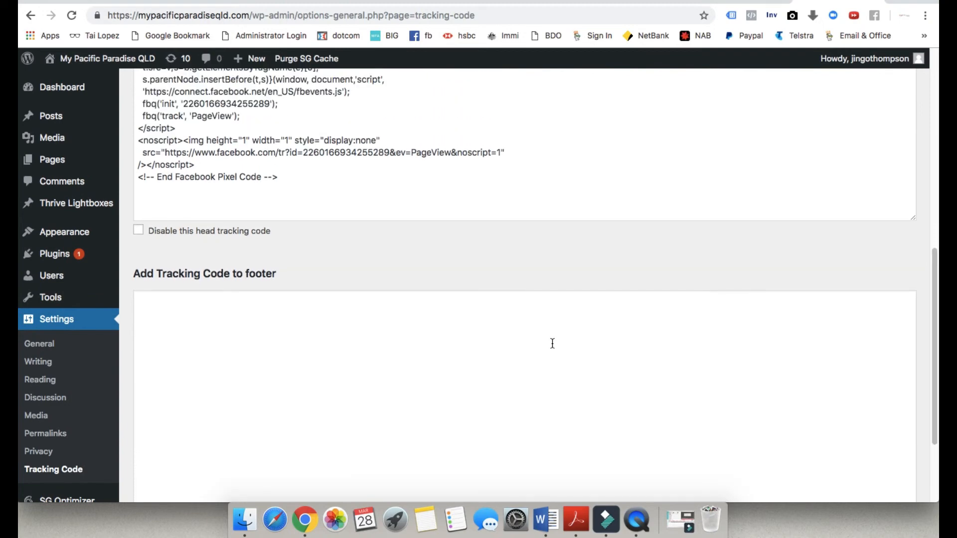
scroll(551, 336, up, 7)
scroll(376, 261, up, 4)
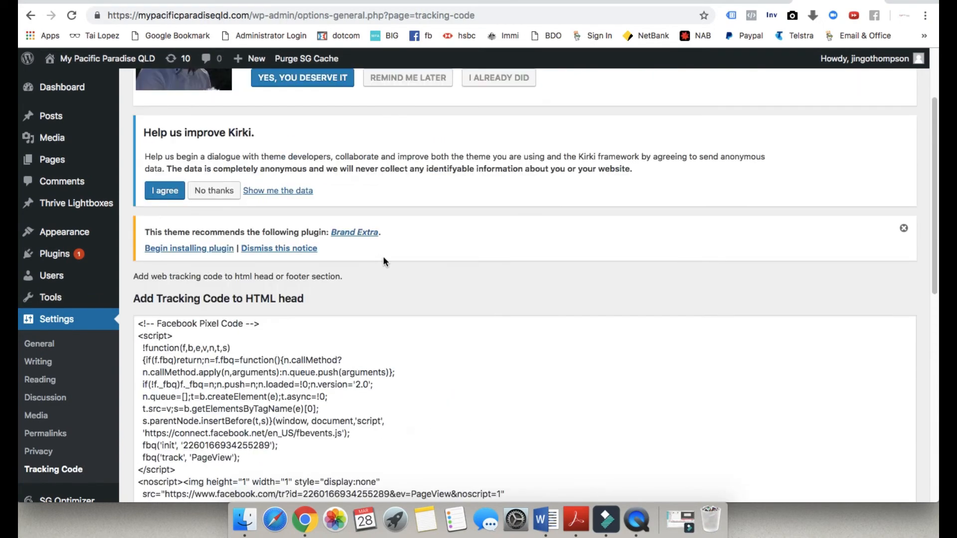
scroll(523, 189, up, 3)
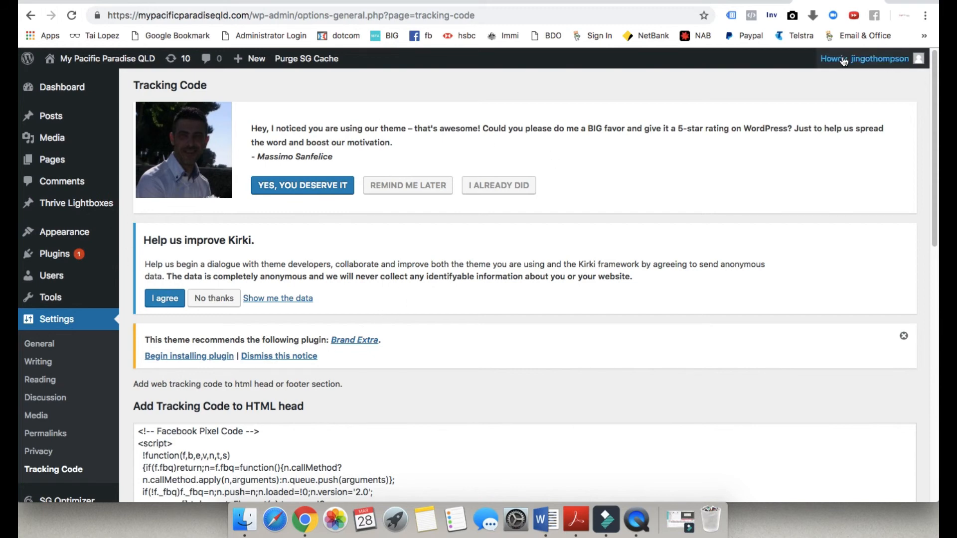
mouse_move(870, 62)
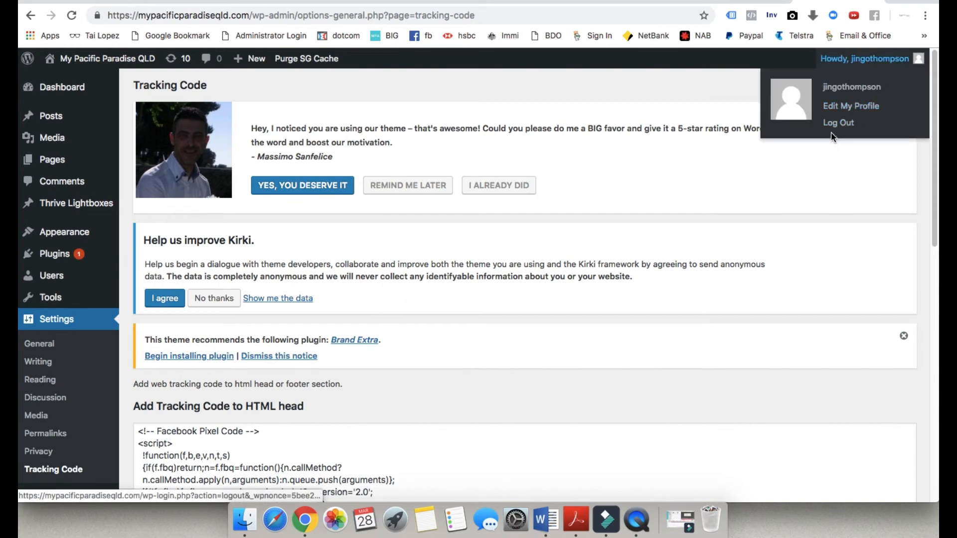
click(842, 124)
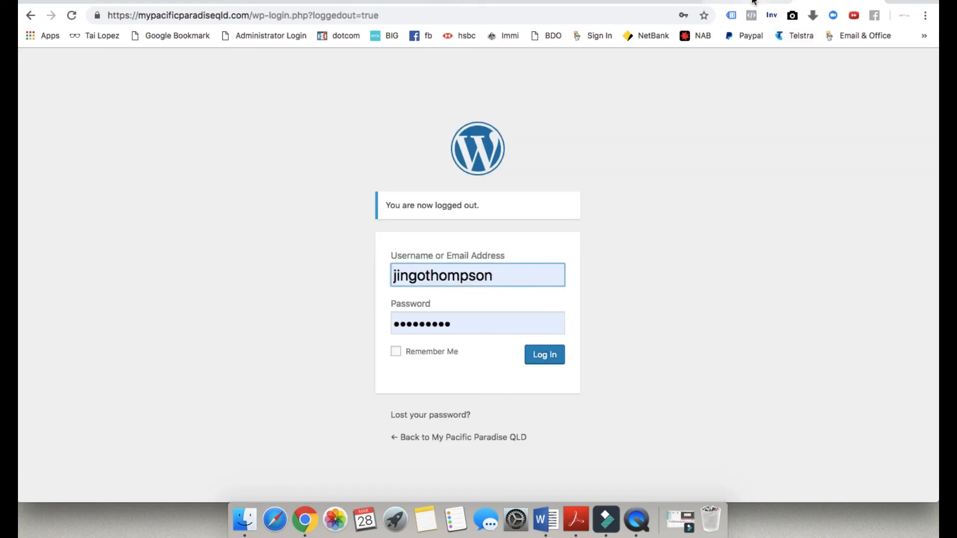
- Send test traffic to the pixel from Facebook's Install Pixel dialog, using the website URL mypacificparadiseqld.com
click(755, 2)
click(524, 343)
scroll(520, 263, down, 5)
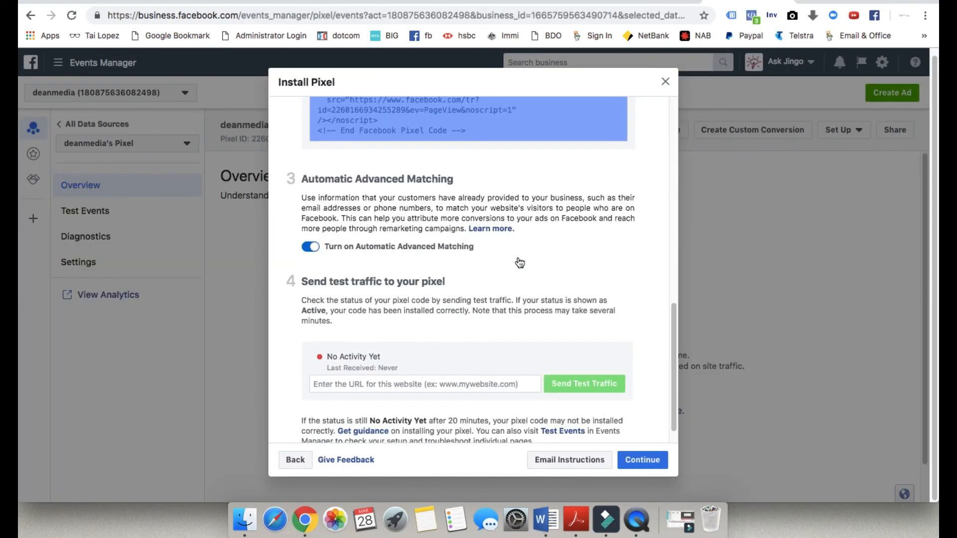
scroll(519, 262, down, 1)
click(525, 256)
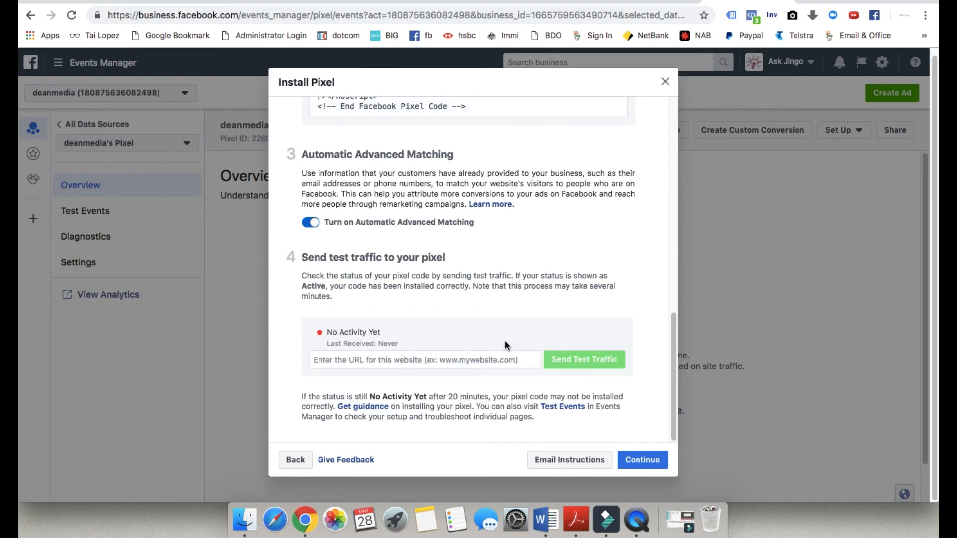
click(428, 360)
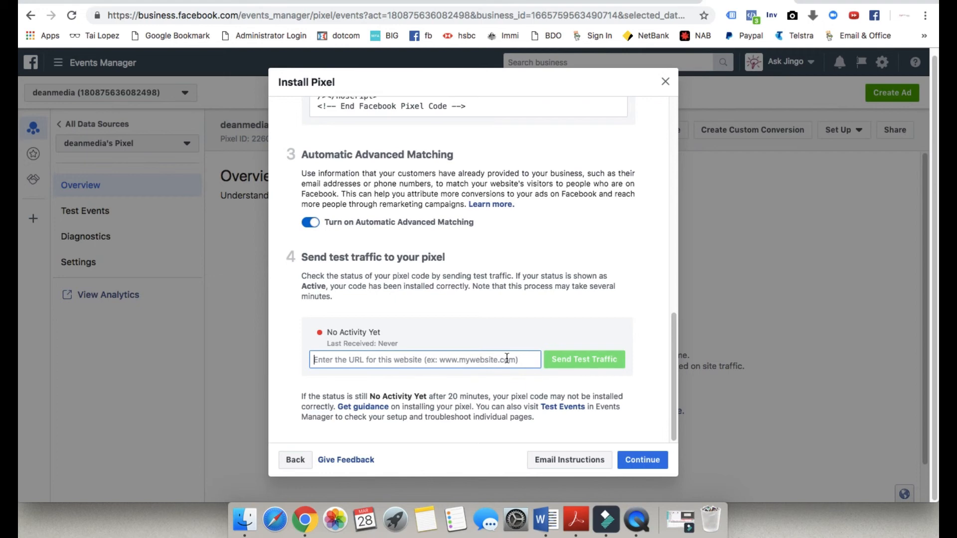
text(mypacific)
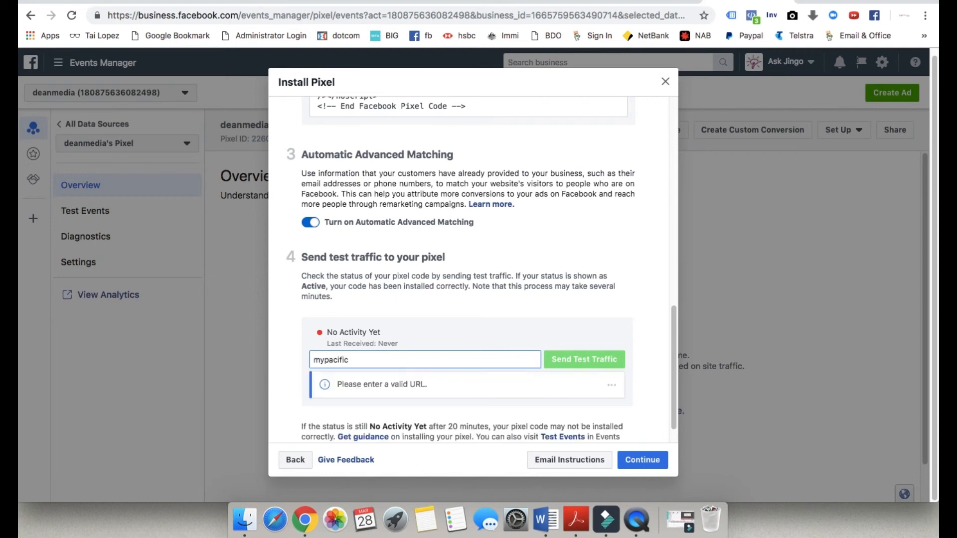
text(paradiseqld.com)
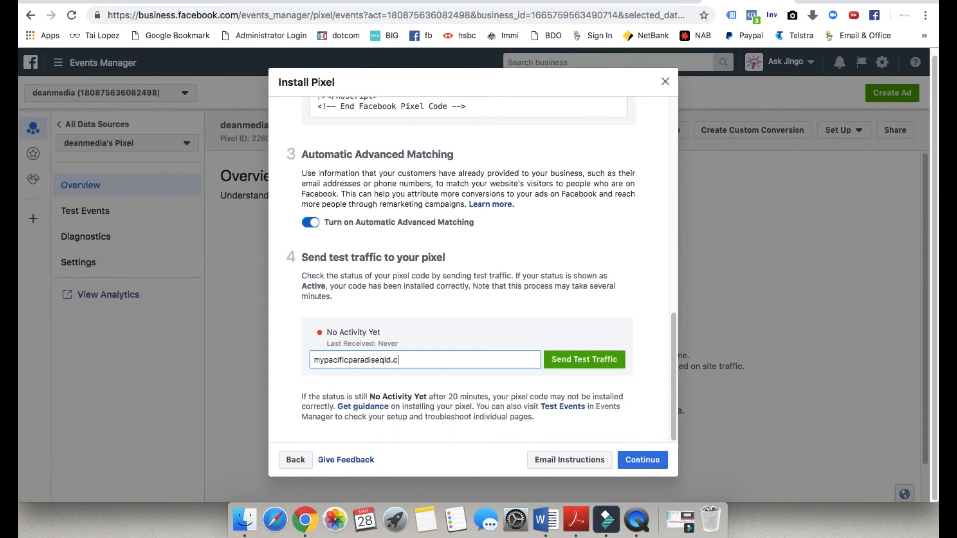
click(588, 360)
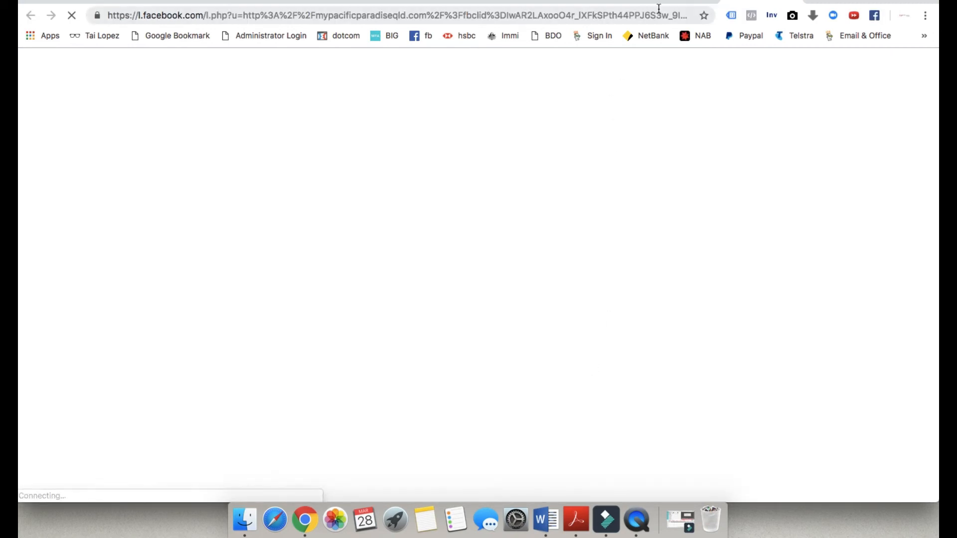
- Return to the Install Pixel dialog, continue to the event setup stage and finish the installation without adding any events
click(675, 2)
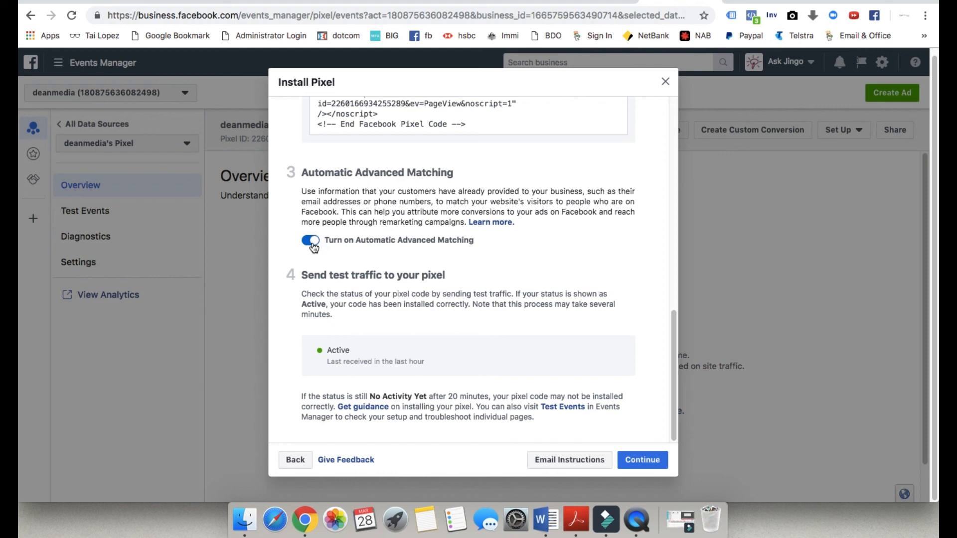
click(648, 461)
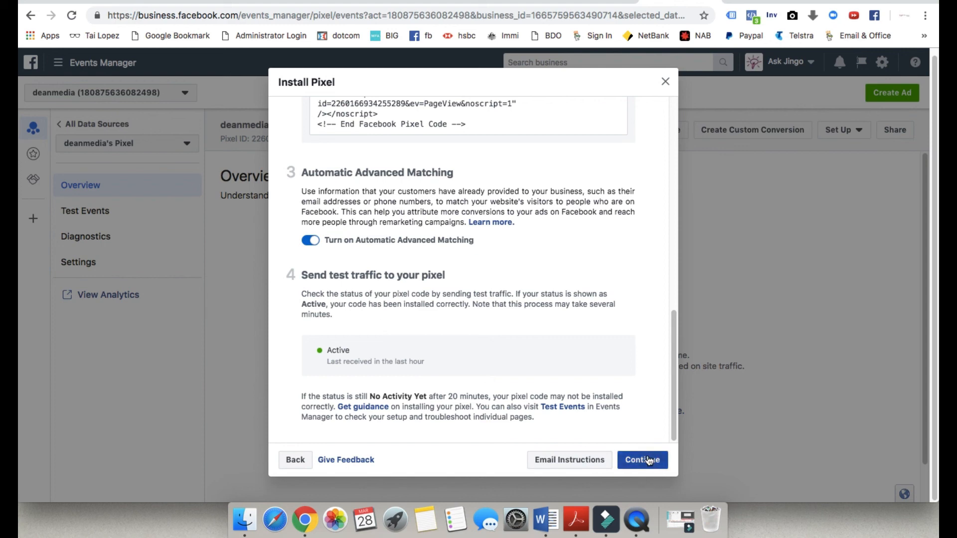
click(647, 463)
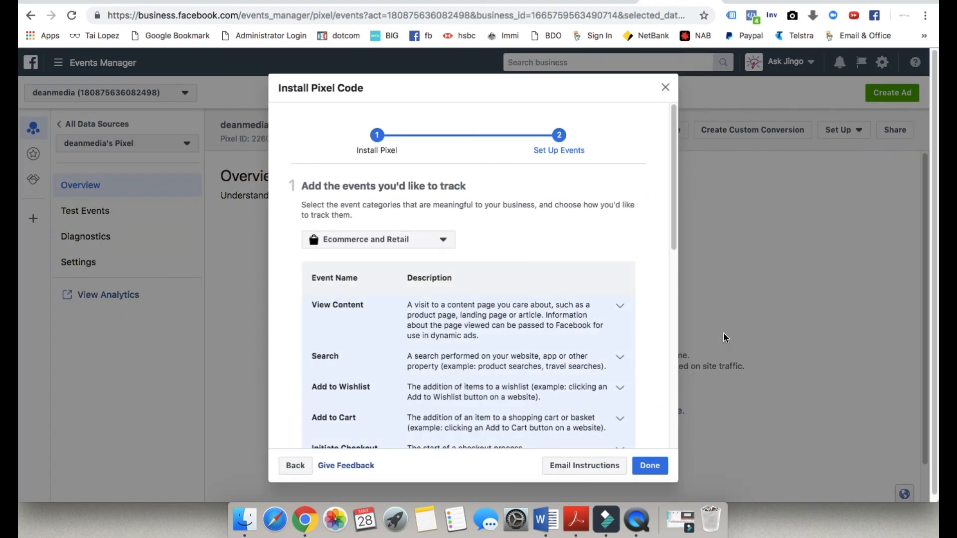
scroll(591, 330, down, 10)
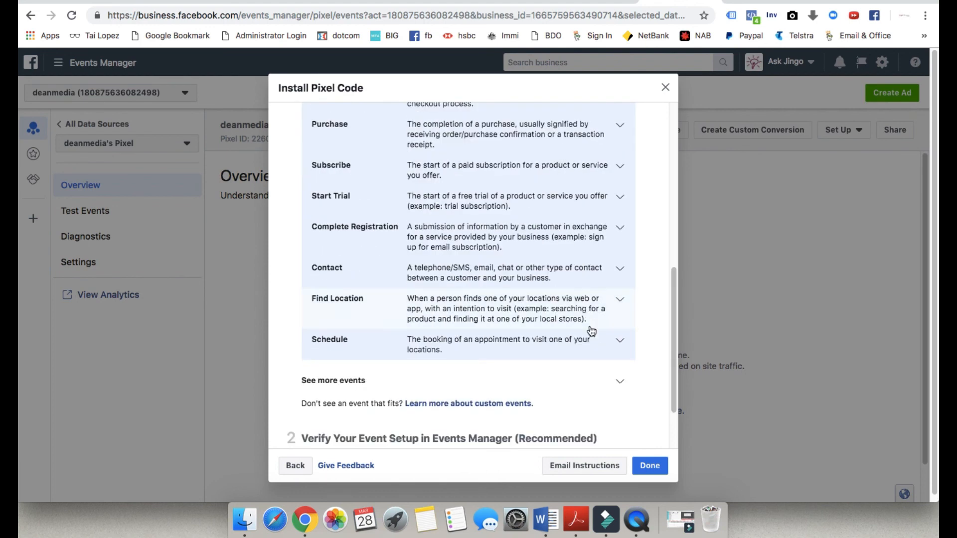
click(650, 465)
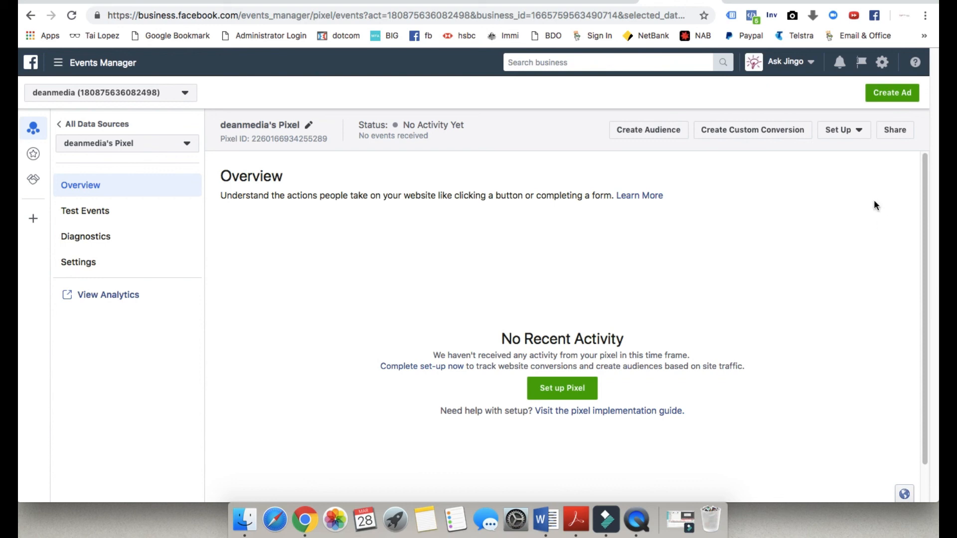
click(635, 523)
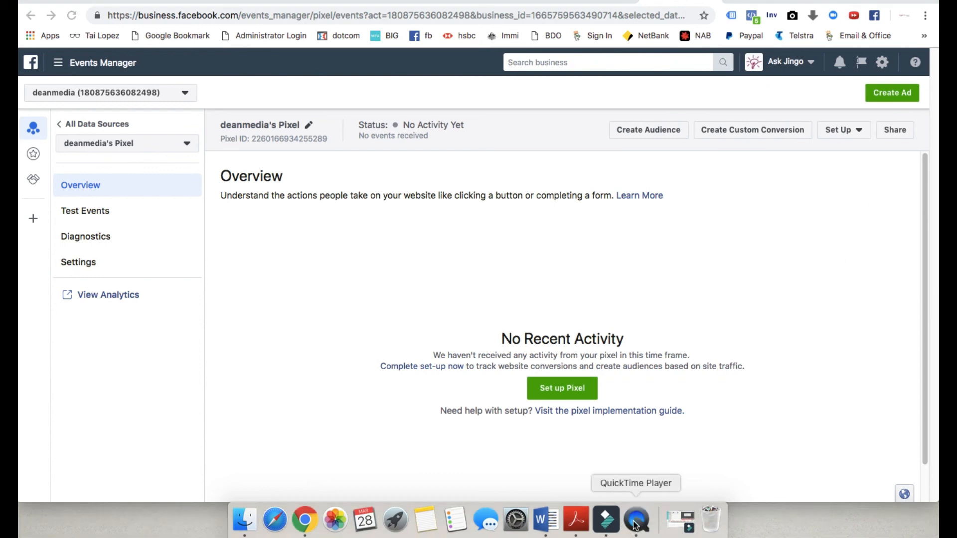